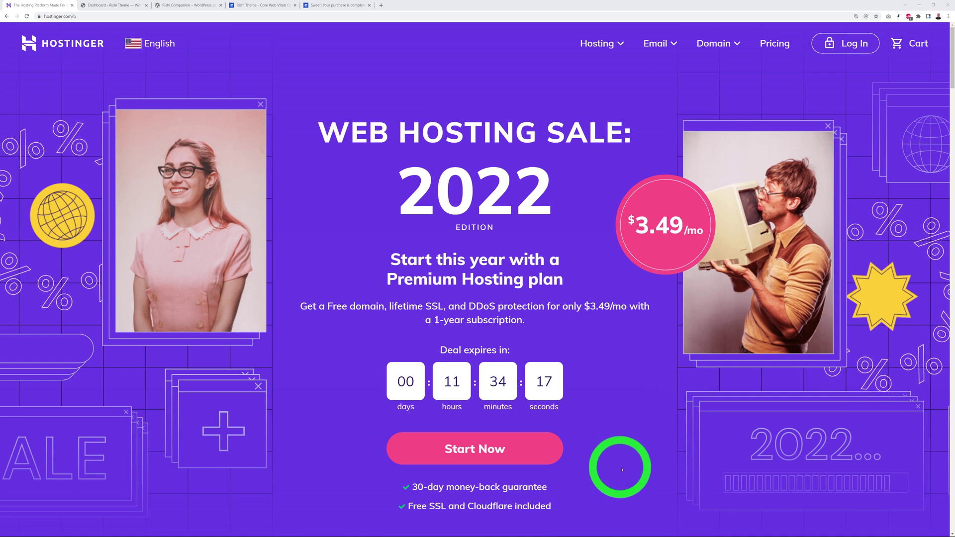
- Add the Premium Web Hosting plan to the cart, reaching checkout with 48 months at $3.49/month
{"action": "left_click", "coordinate": [518, 448]}
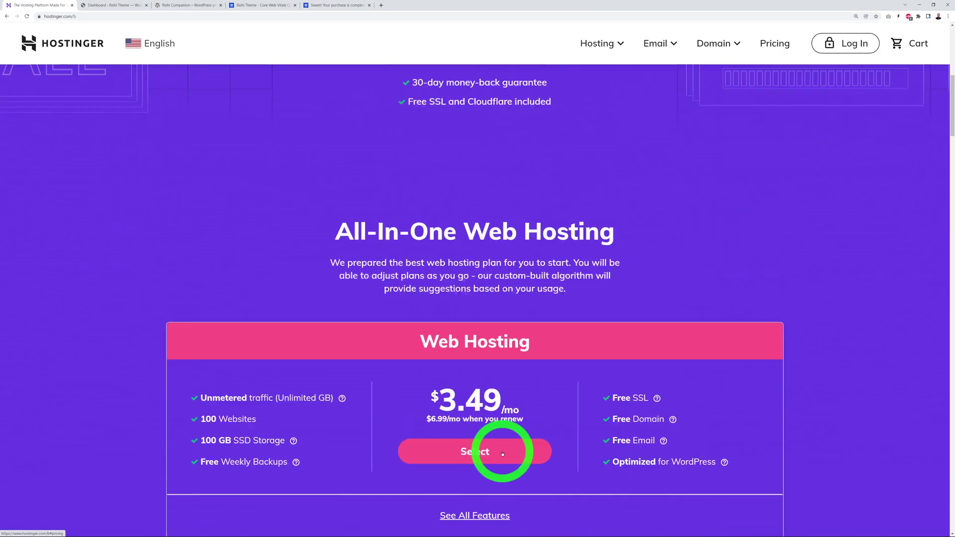
{"action": "left_click", "coordinate": [476, 318]}
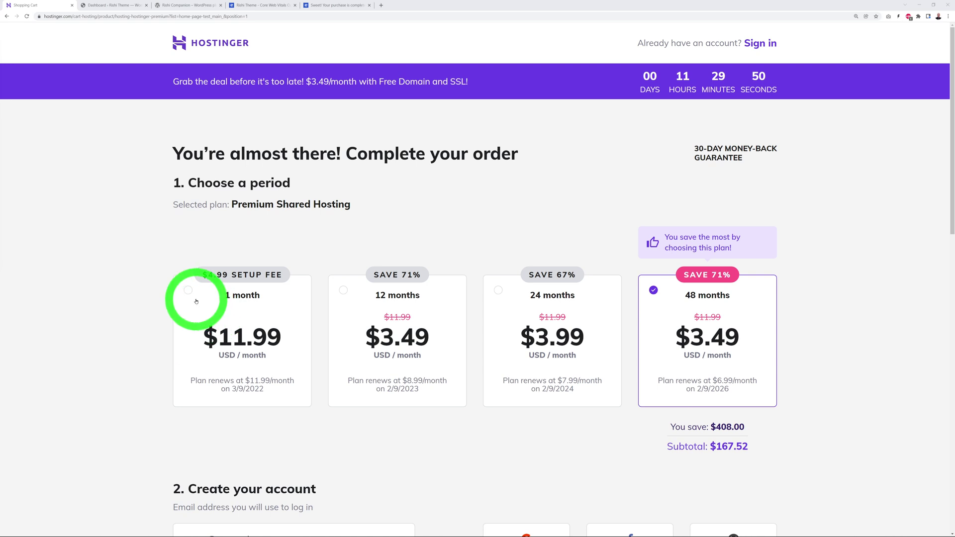
- Change the billing period to 12 months for a $51.51 total, then scroll to the account section
{"action": "left_click", "coordinate": [345, 292]}
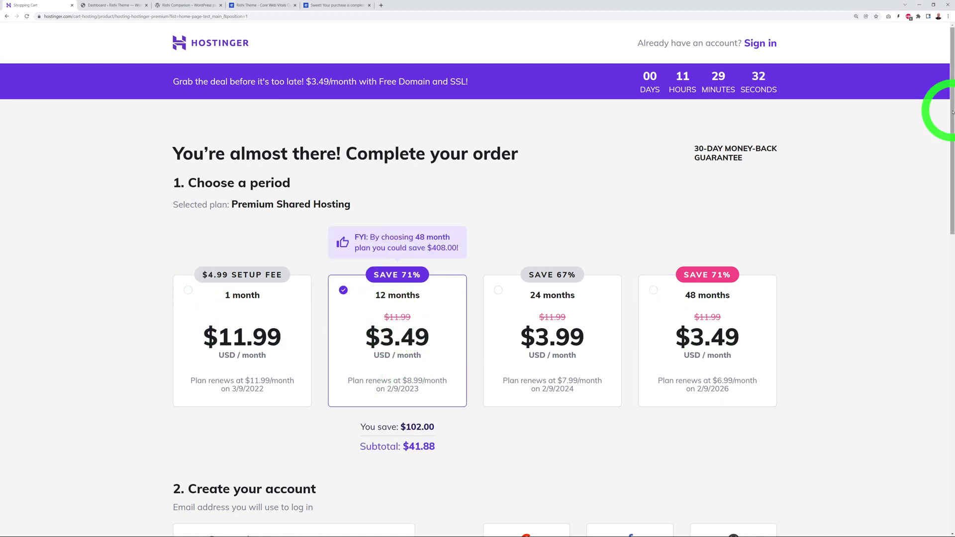
{"action": "left_click_drag", "start_coordinate": [952, 112], "coordinate": [952, 277]}
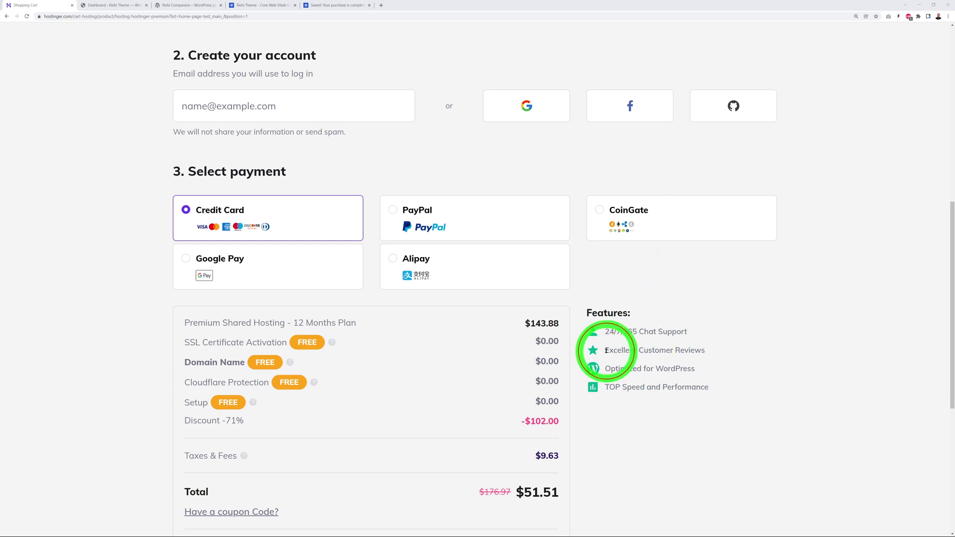
- Enter the account e-mail address and keep Credit Card as the payment method
{"action": "left_click_drag", "start_coordinate": [606, 351], "coordinate": [704, 349]}
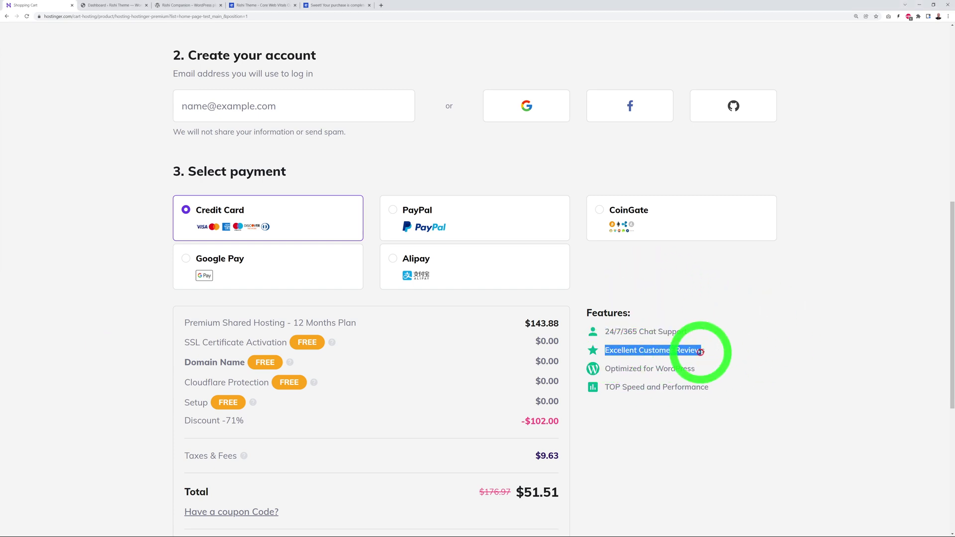
{"action": "left_click", "coordinate": [748, 360]}
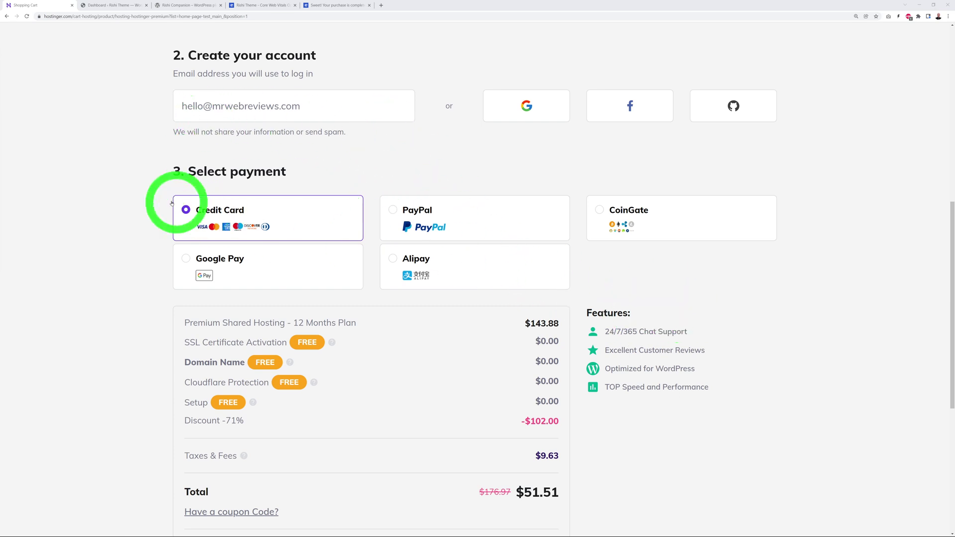
{"action": "scroll", "coordinate": [835, 365], "scroll_direction": "down", "scroll_amount": 3}
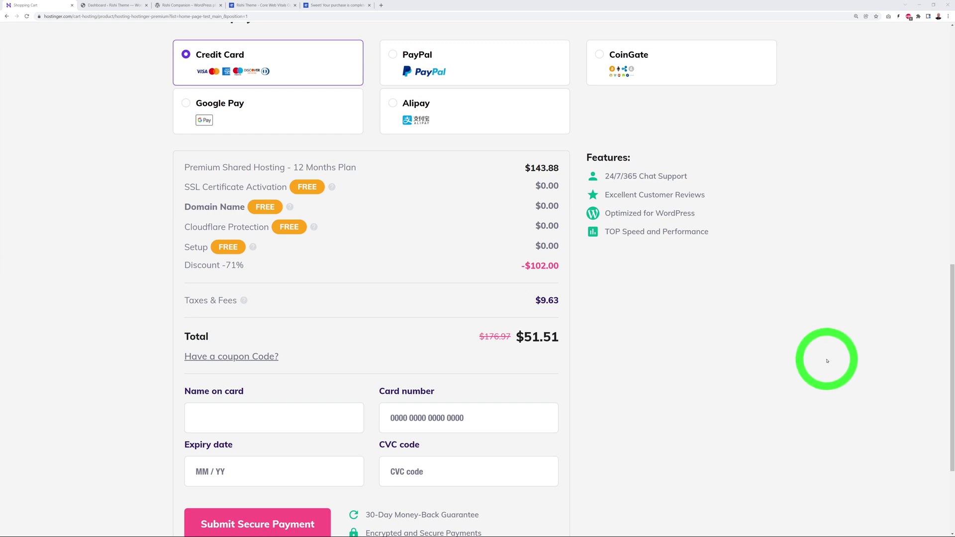
- Apply coupon MRWEBREVIEWS, raising the discount to 73% and the total to $47.82
{"action": "left_click", "coordinate": [251, 356]}
{"action": "left_click", "coordinate": [267, 368]}
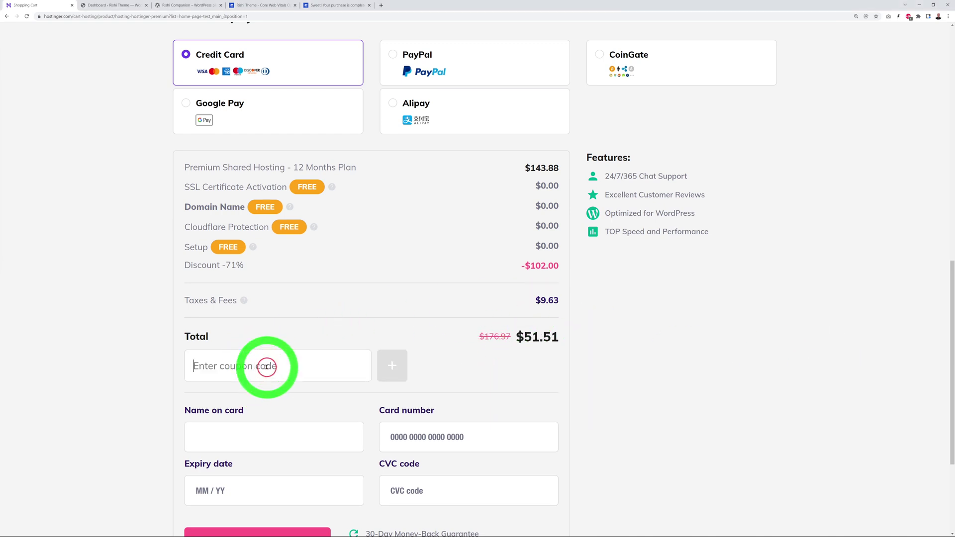
{"action": "type", "text": "MRWEBREVIEWS"}
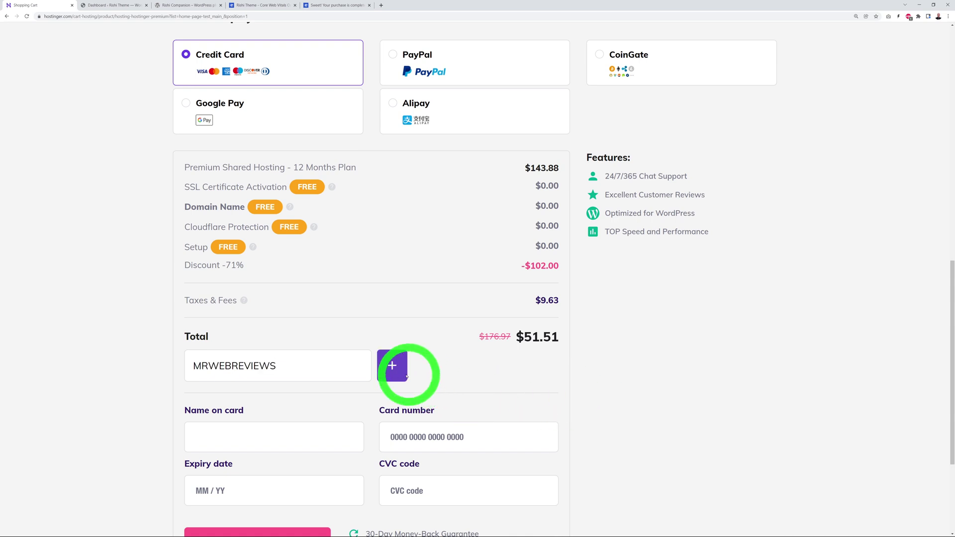
{"action": "left_click", "coordinate": [392, 366]}
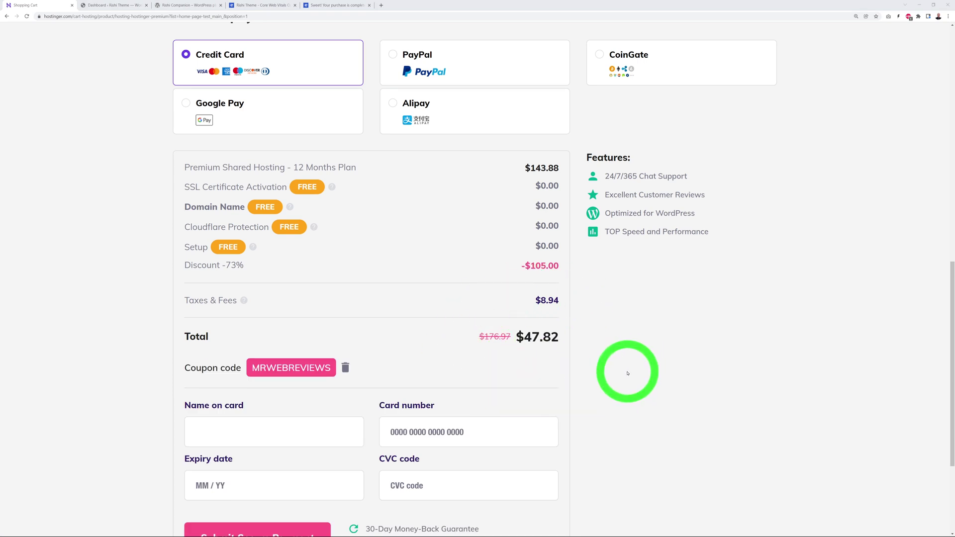
{"action": "scroll", "coordinate": [628, 373], "scroll_direction": "down", "scroll_amount": 1}
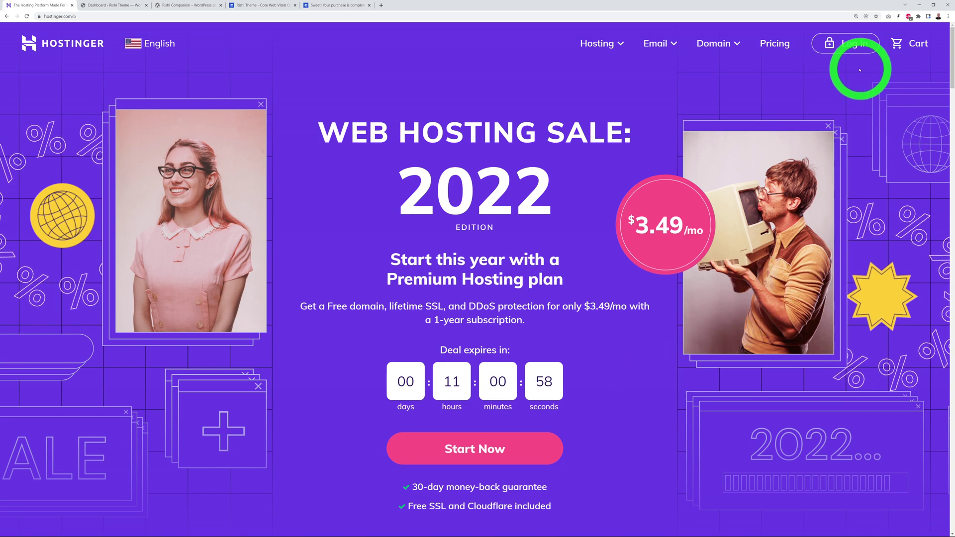
- Log in to hPanel and start claiming the free domain from the dashboard
{"action": "left_click", "coordinate": [848, 43]}
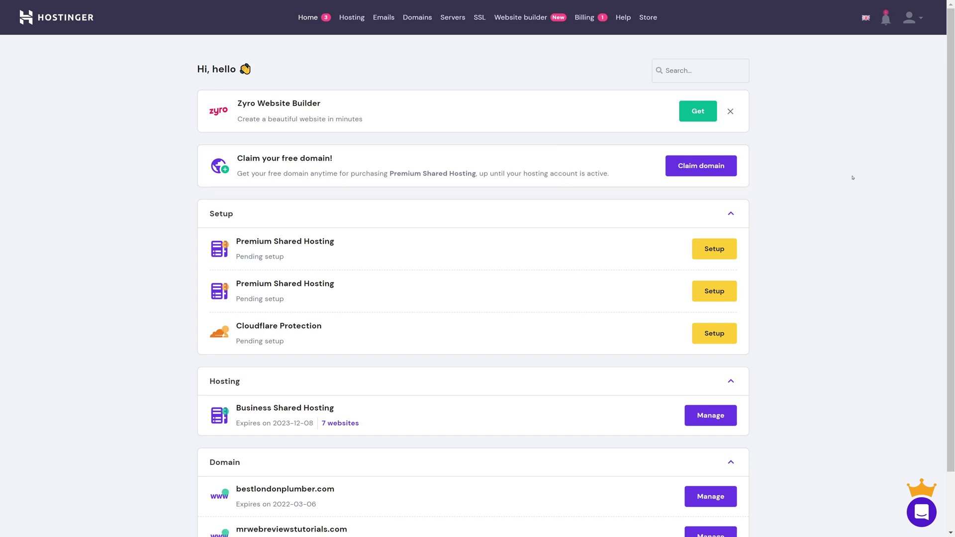
{"action": "left_click", "coordinate": [714, 172]}
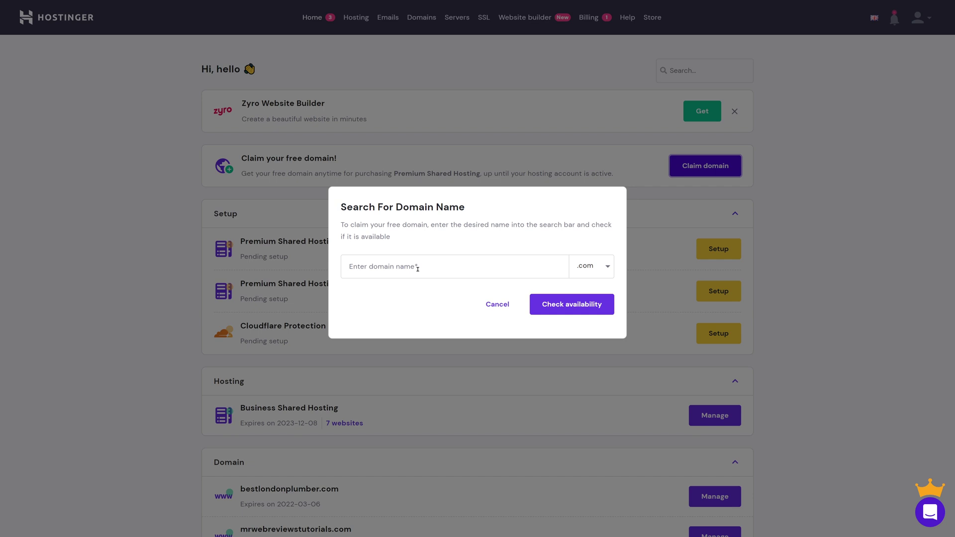
- Enter yourdomainname in the free-domain search and choose the .com extension
{"action": "left_click", "coordinate": [418, 270]}
{"action": "type", "text": "yourdomainname"}
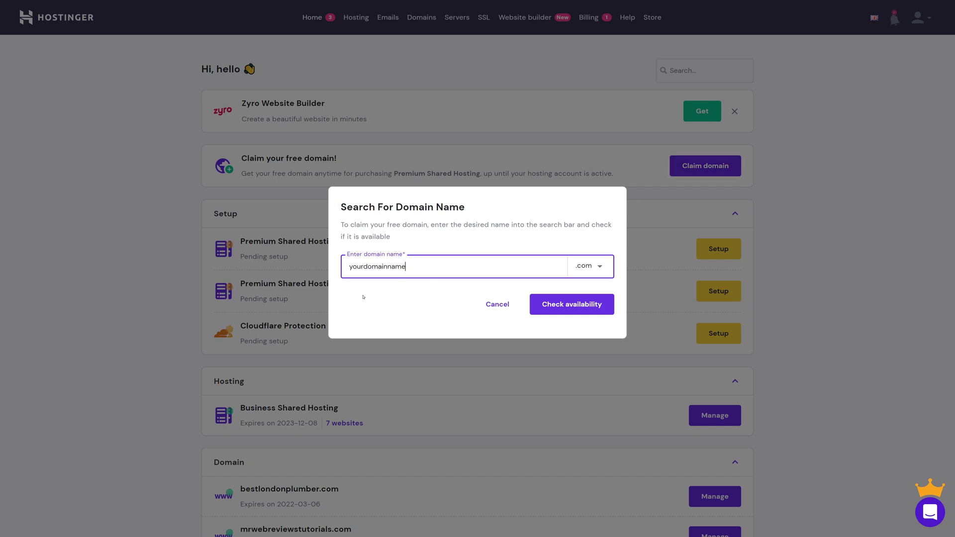
{"action": "left_click", "coordinate": [601, 269]}
{"action": "left_click", "coordinate": [606, 269]}
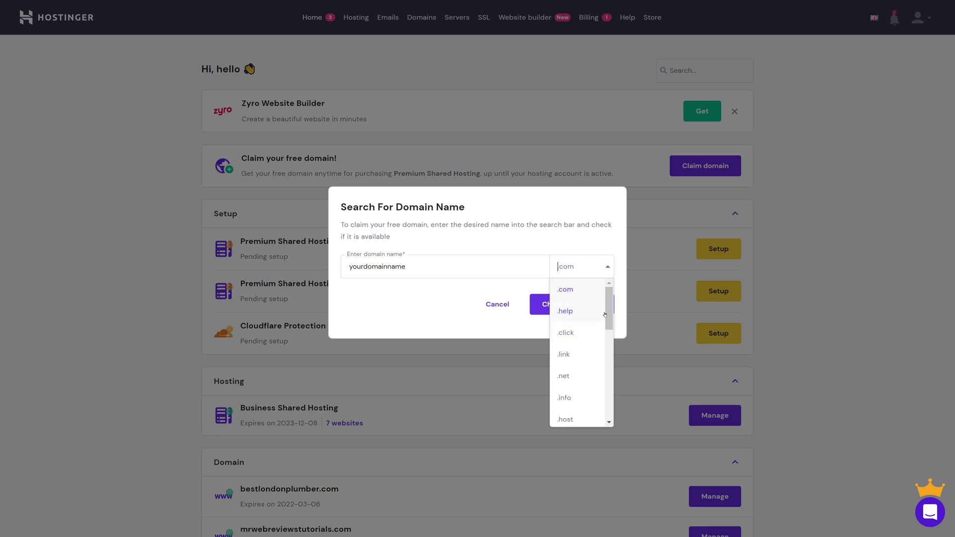
{"action": "mouse_move", "coordinate": [608, 317]}
{"action": "left_mouse_down"}
{"action": "mouse_move", "coordinate": [608, 420]}
{"action": "mouse_move", "coordinate": [607, 332]}
{"action": "left_mouse_up"}
{"action": "left_click", "coordinate": [571, 288]}
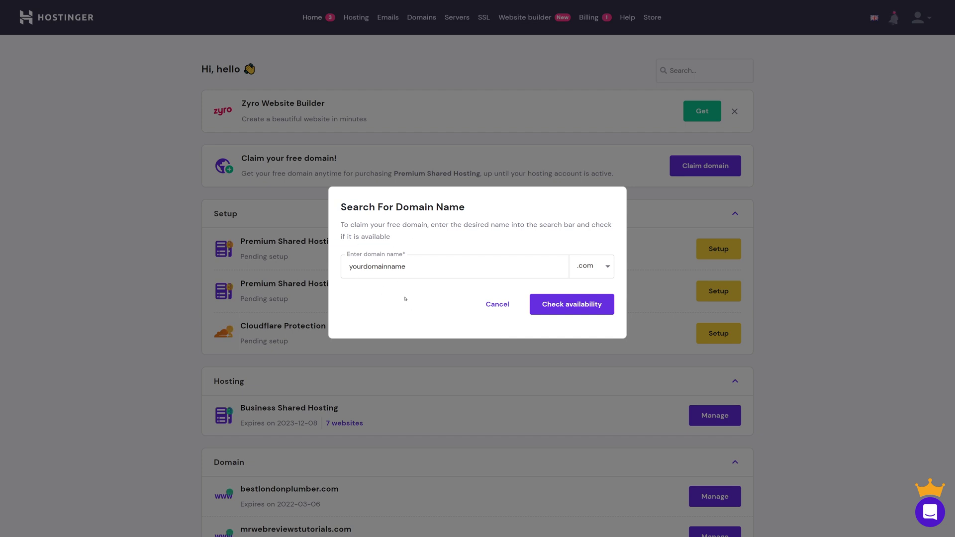
- Close the free-domain search and review the hosting plans and domains on the dashboard
{"action": "key", "text": "Escape"}
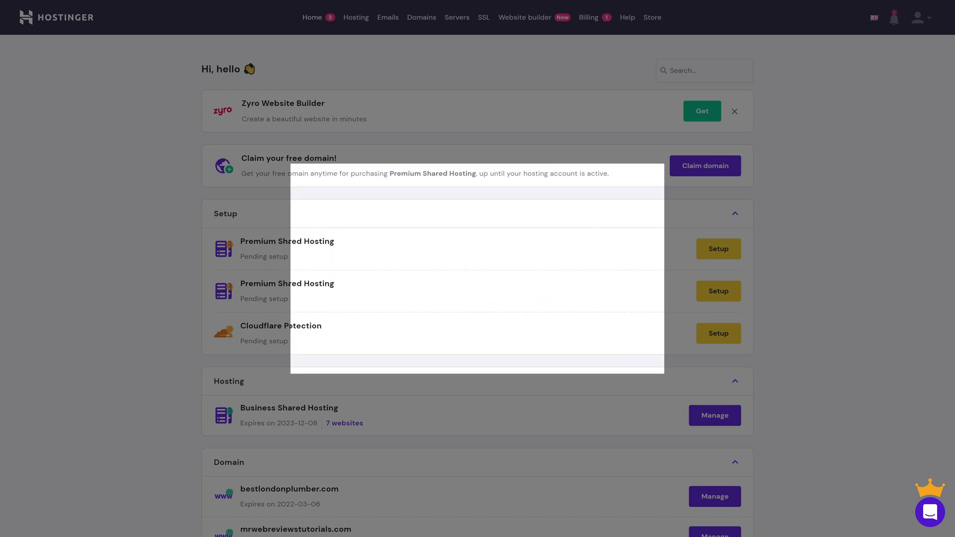
{"action": "scroll", "coordinate": [120, 326], "scroll_direction": "down", "scroll_amount": 2}
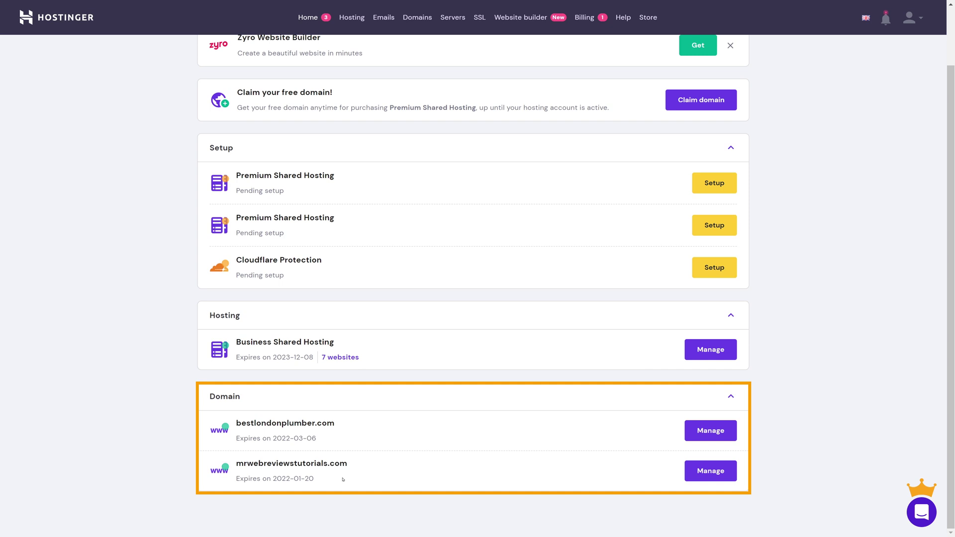
{"action": "scroll", "coordinate": [458, 486], "scroll_direction": "up", "scroll_amount": 2}
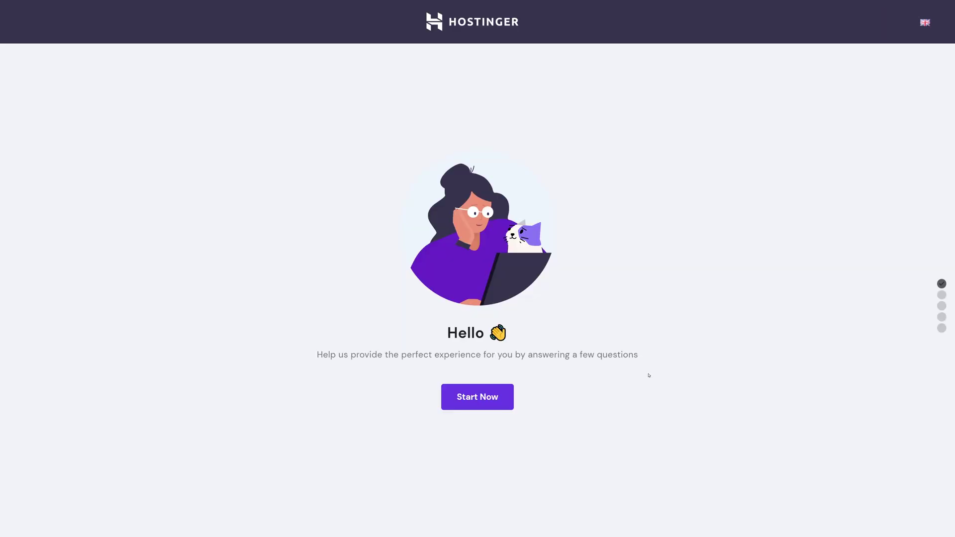
- Skip the wizard questions and use the existing domain bestlondonplumber.com for the website
{"action": "left_click", "coordinate": [488, 401]}
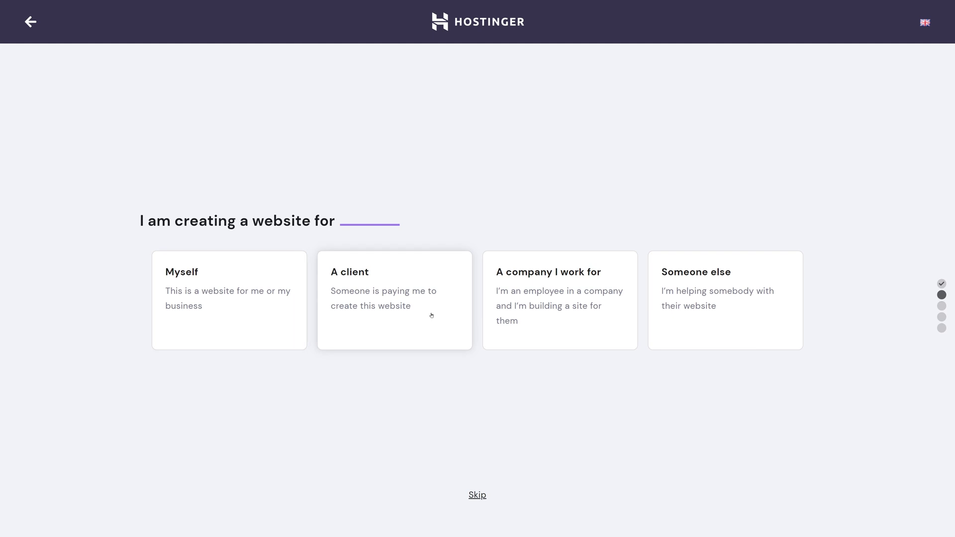
{"action": "left_click", "coordinate": [480, 497]}
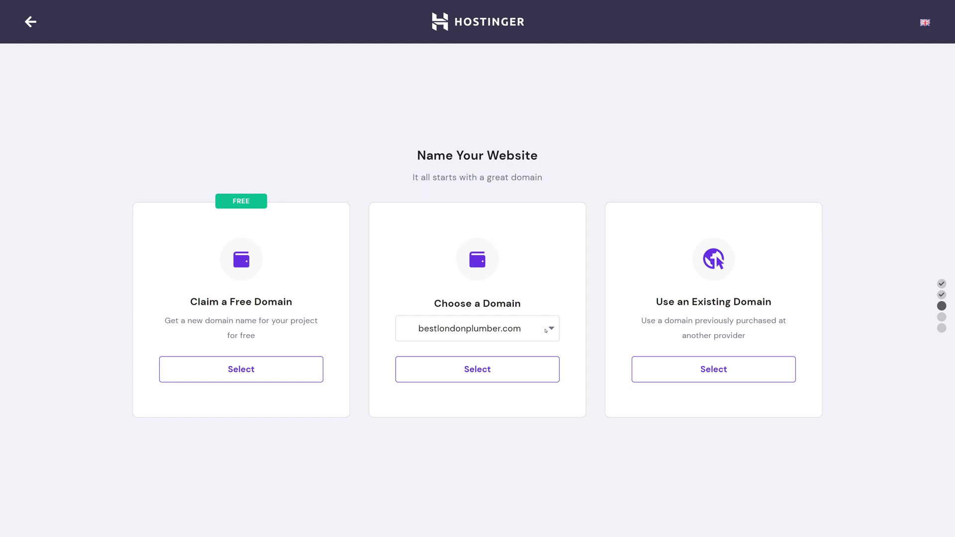
{"action": "left_click", "coordinate": [553, 333]}
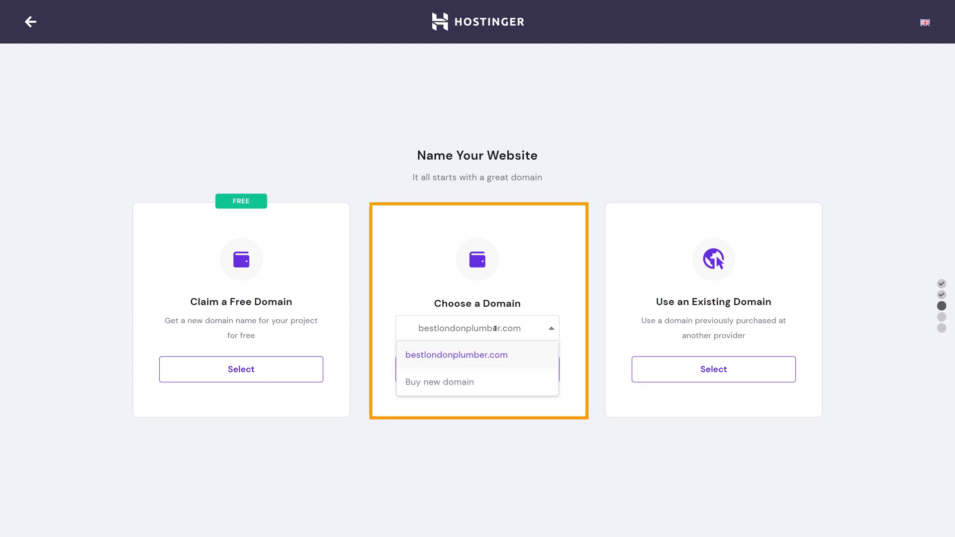
{"action": "left_click", "coordinate": [487, 354]}
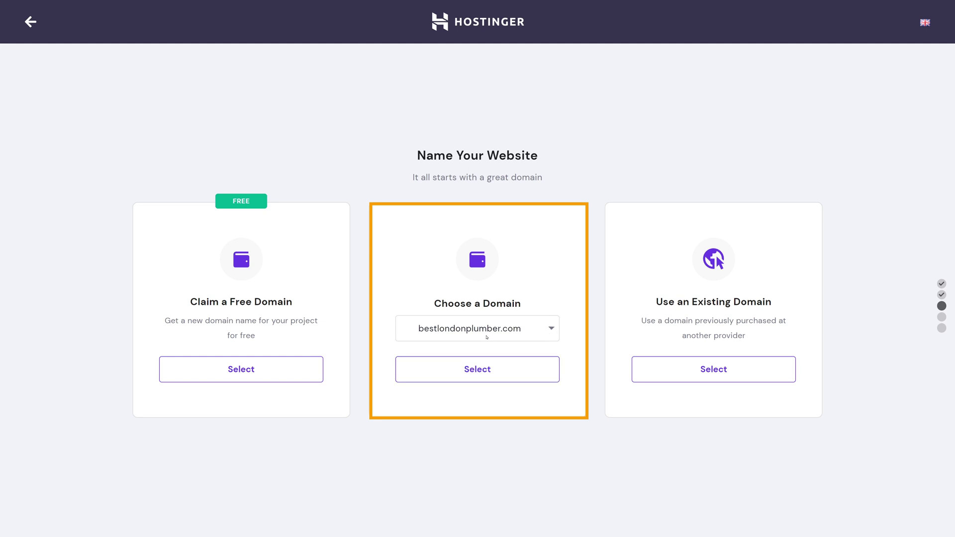
{"action": "left_click", "coordinate": [498, 378]}
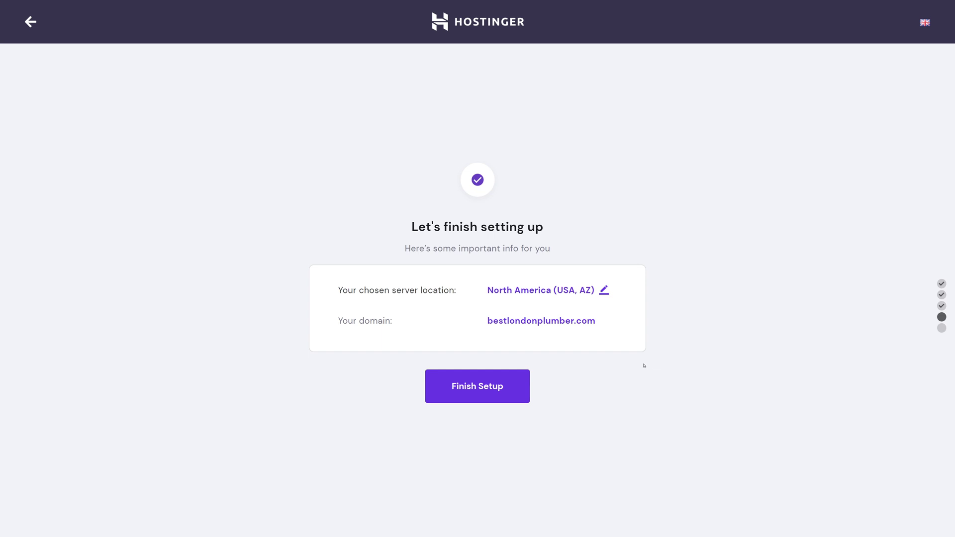
- Change the server location to Europe (Lithuania), keeping bestlondonplumber.com as the domain
{"action": "left_click", "coordinate": [604, 291]}
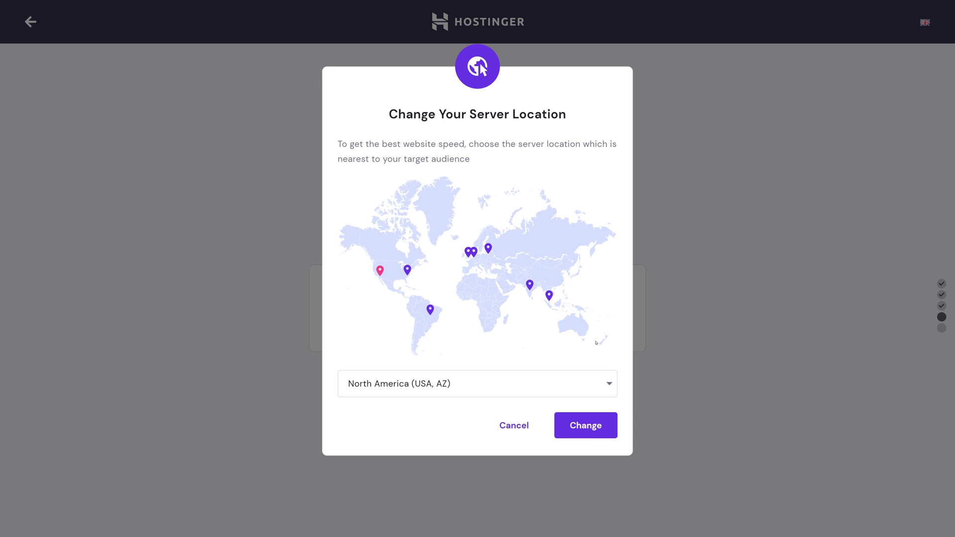
{"action": "left_click", "coordinate": [594, 382]}
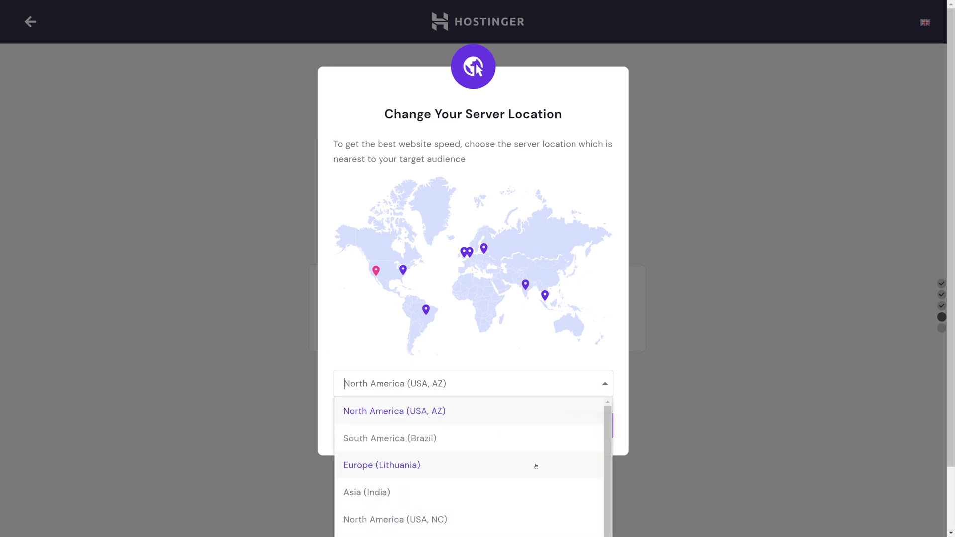
{"action": "left_click", "coordinate": [403, 468]}
{"action": "left_click", "coordinate": [584, 430]}
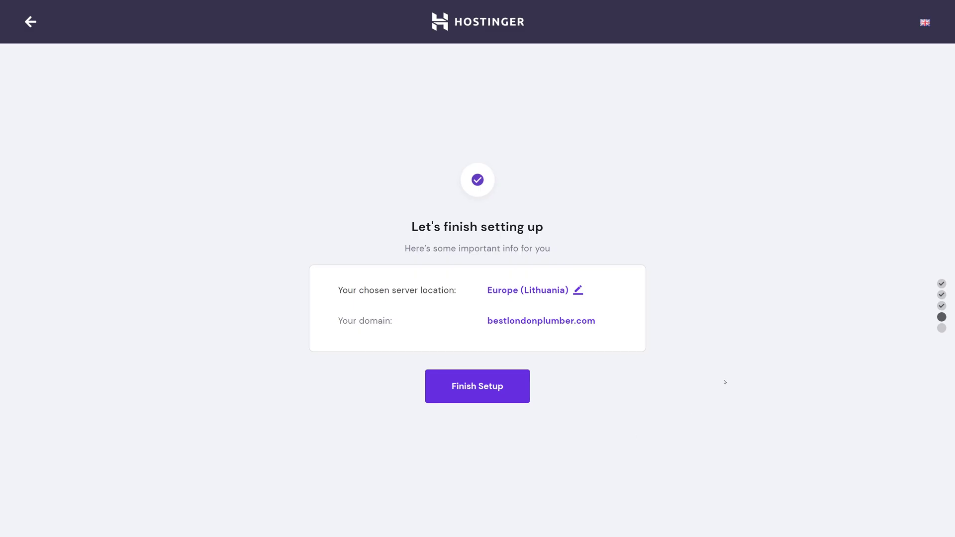
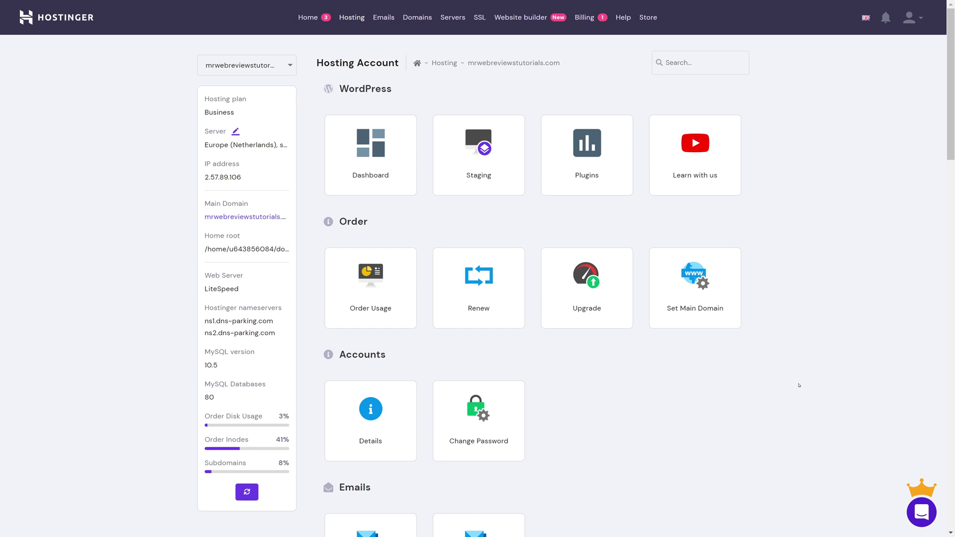
{"action": "scroll", "coordinate": [685, 334], "scroll_direction": "down", "scroll_amount": 5}
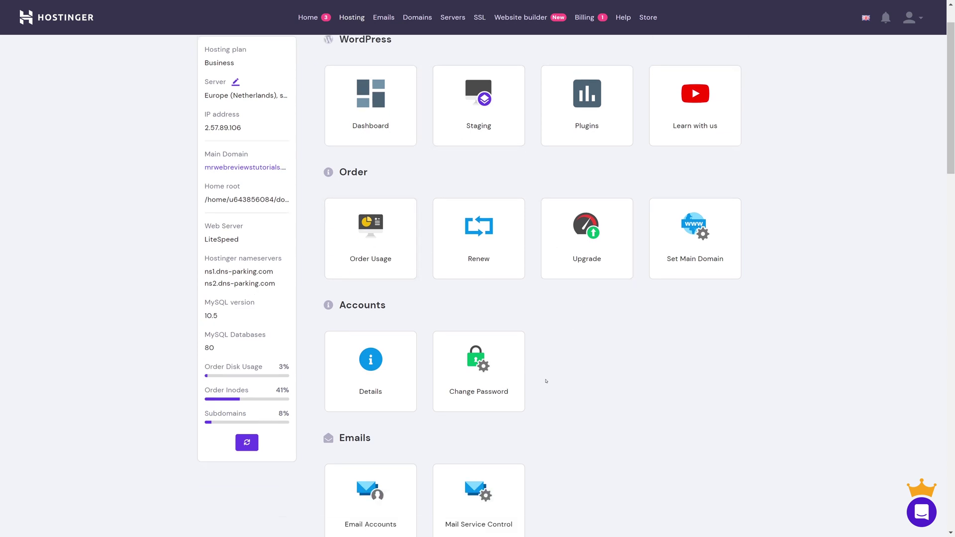
{"action": "scroll", "coordinate": [758, 292], "scroll_direction": "down", "scroll_amount": 8}
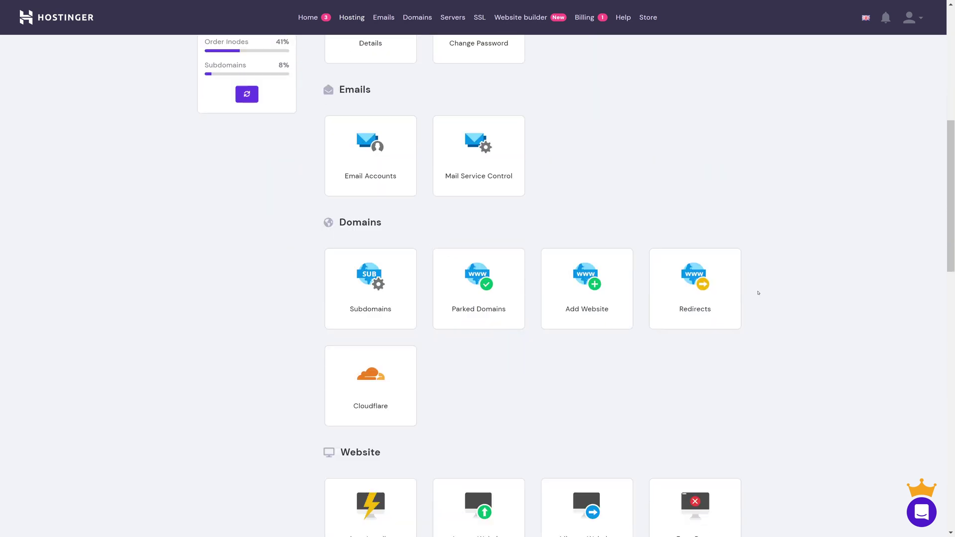
{"action": "scroll", "coordinate": [770, 294], "scroll_direction": "down", "scroll_amount": 7}
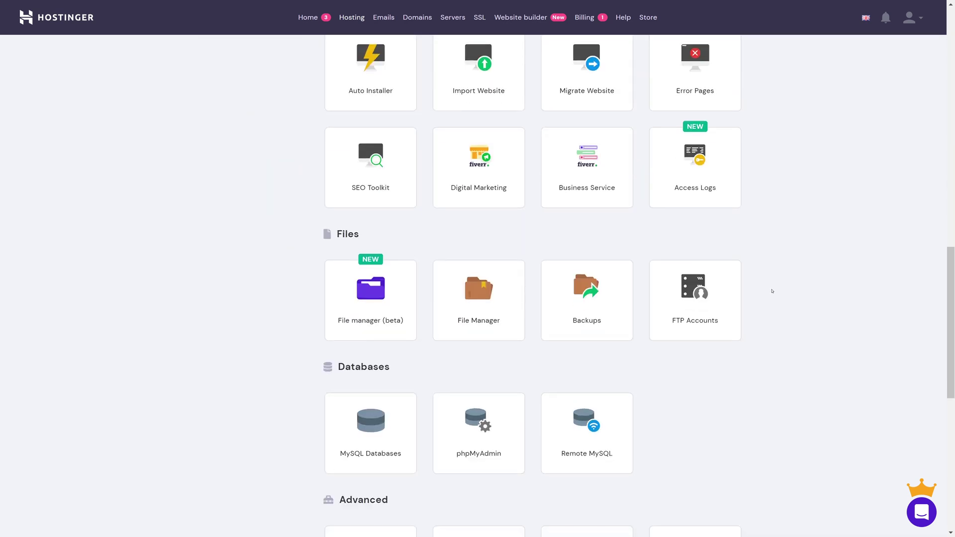
{"action": "scroll", "coordinate": [774, 294], "scroll_direction": "down", "scroll_amount": 6}
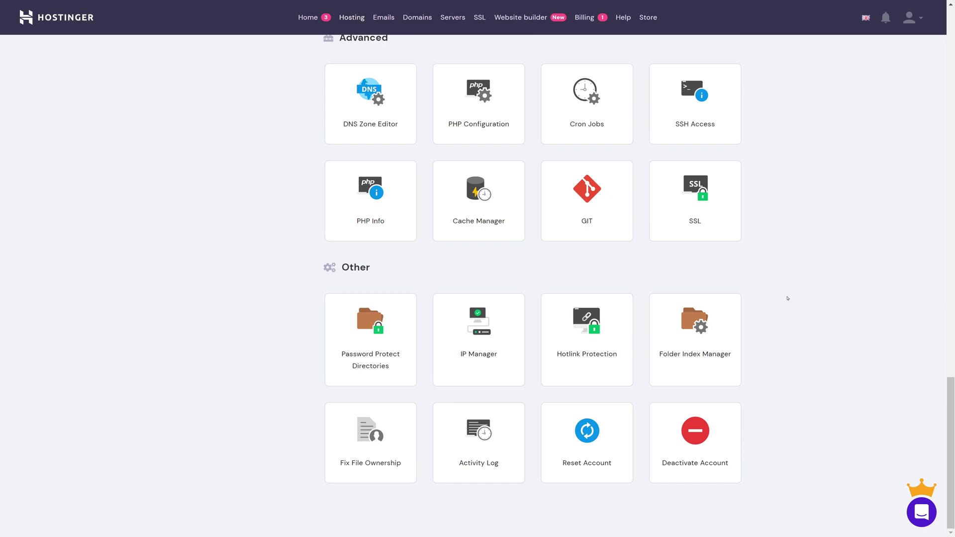
{"action": "scroll", "coordinate": [788, 298], "scroll_direction": "up", "scroll_amount": 8}
{"action": "scroll", "coordinate": [788, 298], "scroll_direction": "up", "scroll_amount": 4}
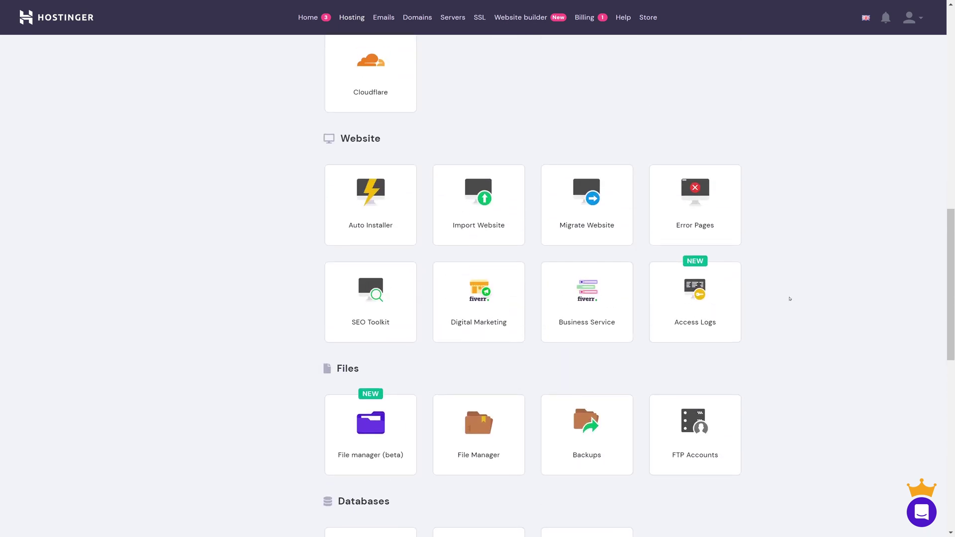
- Find Vtiger in hPanel's Auto Installer application list and begin its setup
{"action": "left_click", "coordinate": [373, 204]}
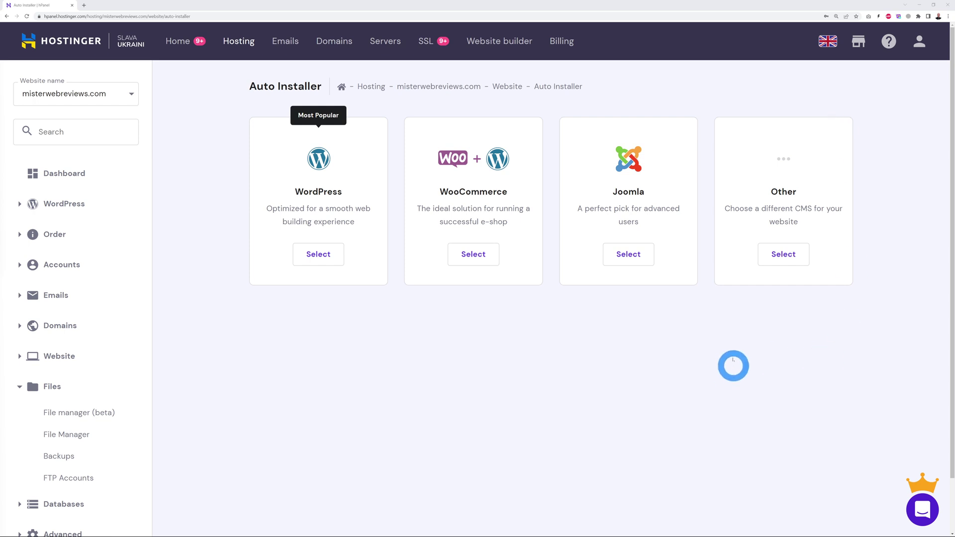
{"action": "left_click", "coordinate": [787, 255]}
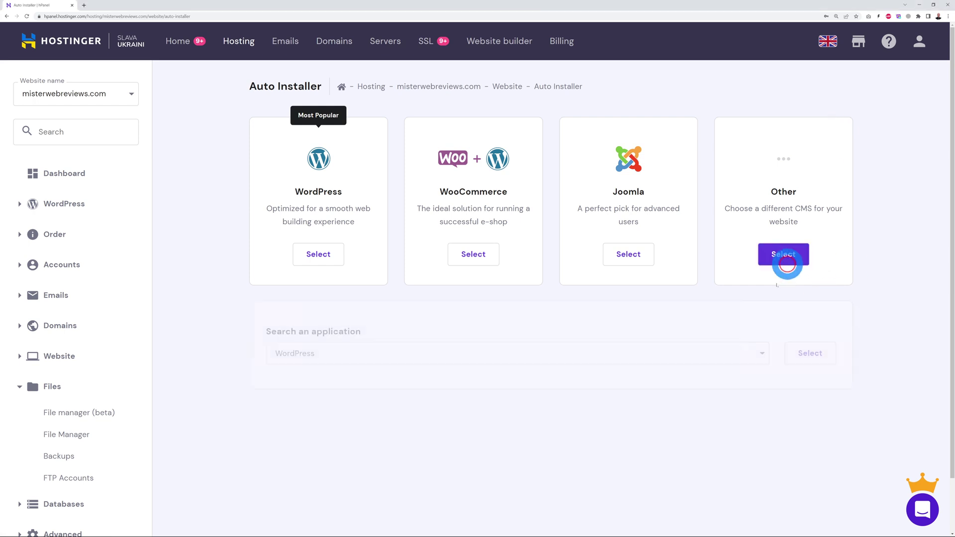
{"action": "left_click", "coordinate": [371, 359]}
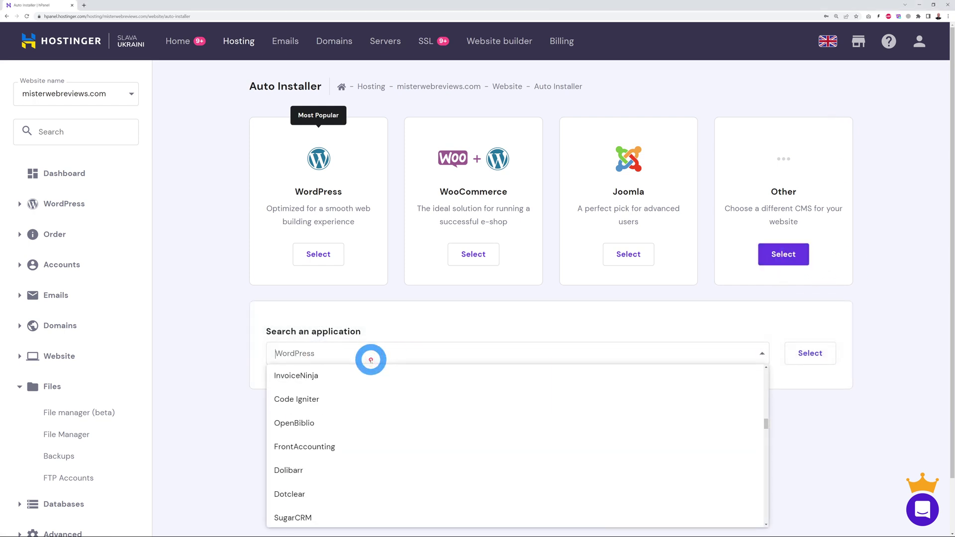
{"action": "type", "text": "vtiger"}
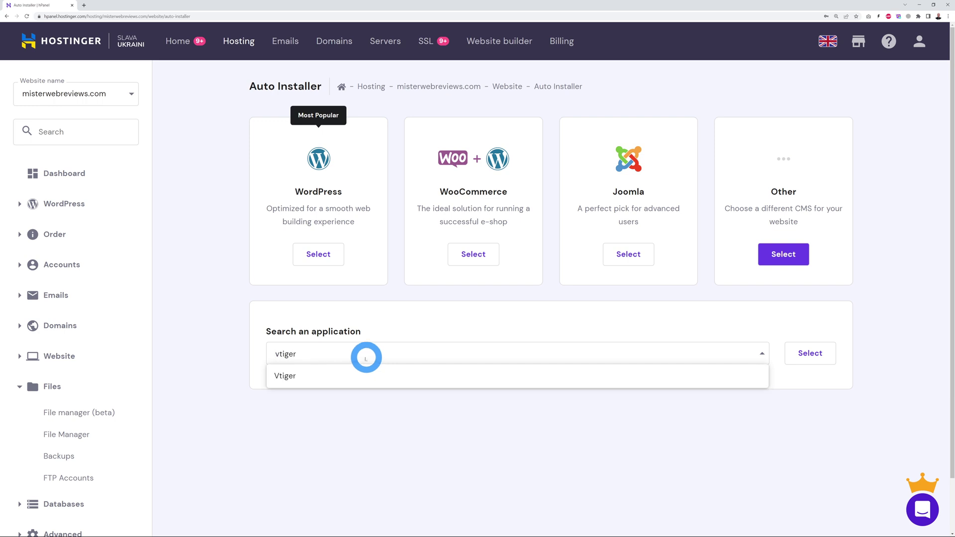
{"action": "left_click", "coordinate": [342, 374]}
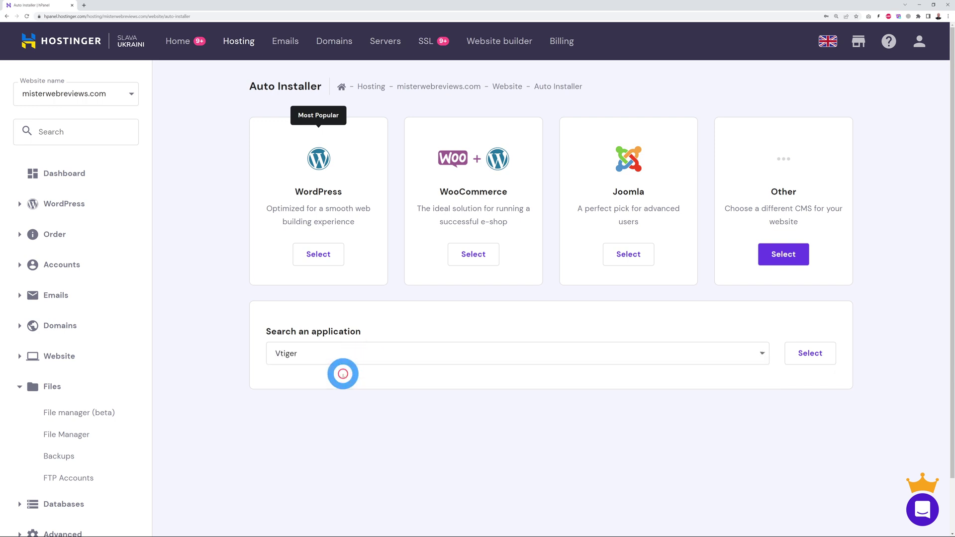
{"action": "left_click", "coordinate": [811, 360]}
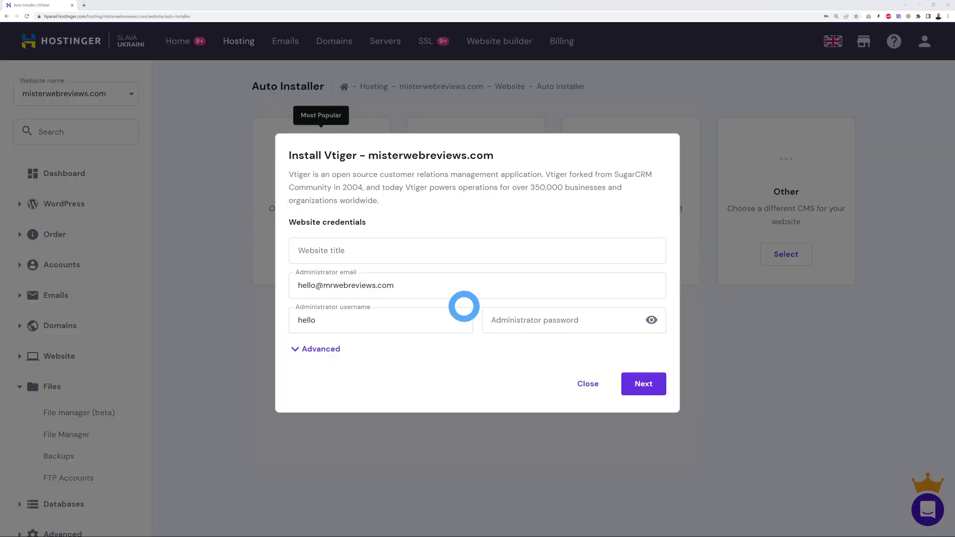
- Enter website title 'CRM with Mr Web Reviews' plus the admin username and password
{"action": "left_click", "coordinate": [397, 257]}
{"action": "type", "text": "CRM with Mr Web Reviews"}
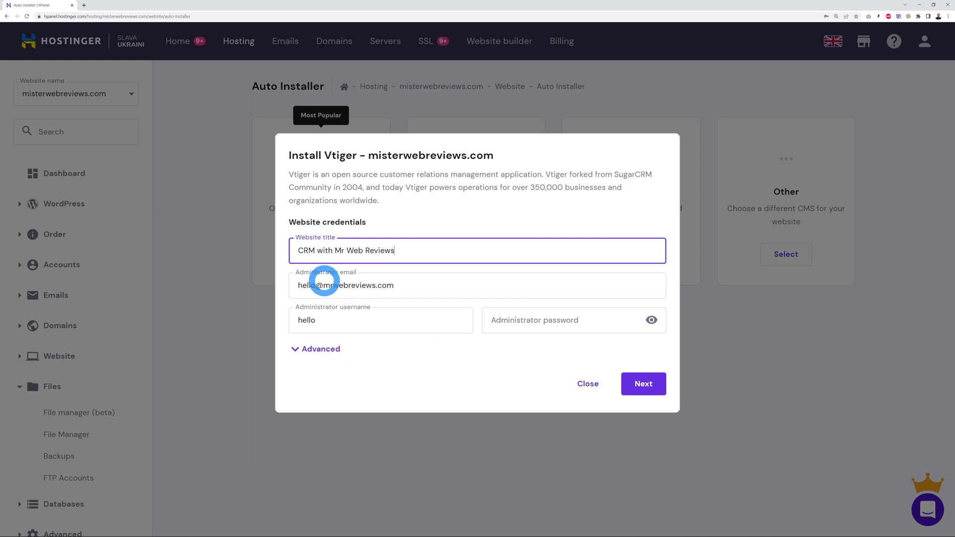
{"action": "double_click", "coordinate": [339, 327]}
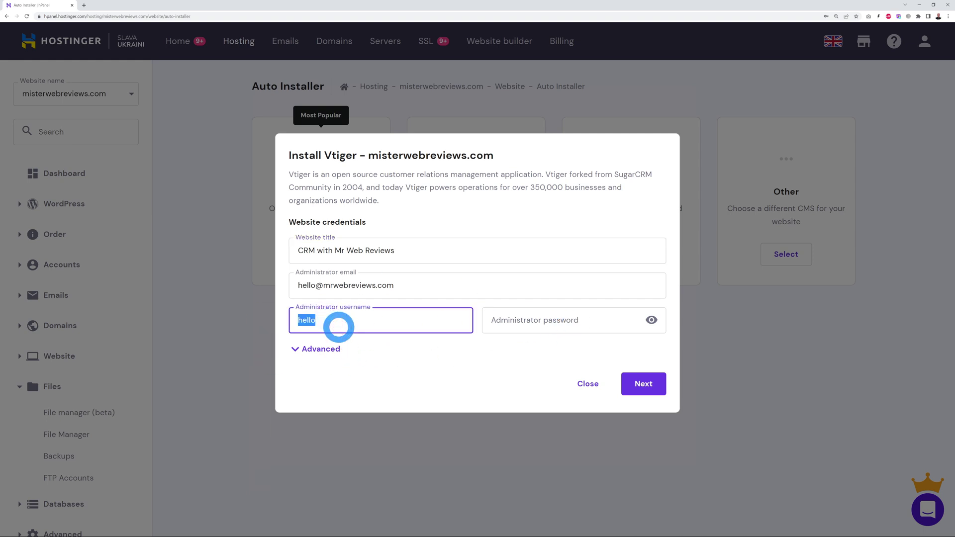
{"action": "key", "text": "ctrl+v"}
{"action": "key", "text": "Tab"}
{"action": "key", "text": "ctrl+v"}
- Set the installation path to https with no subdirectory and start the Vtiger install
{"action": "left_click", "coordinate": [320, 350]}
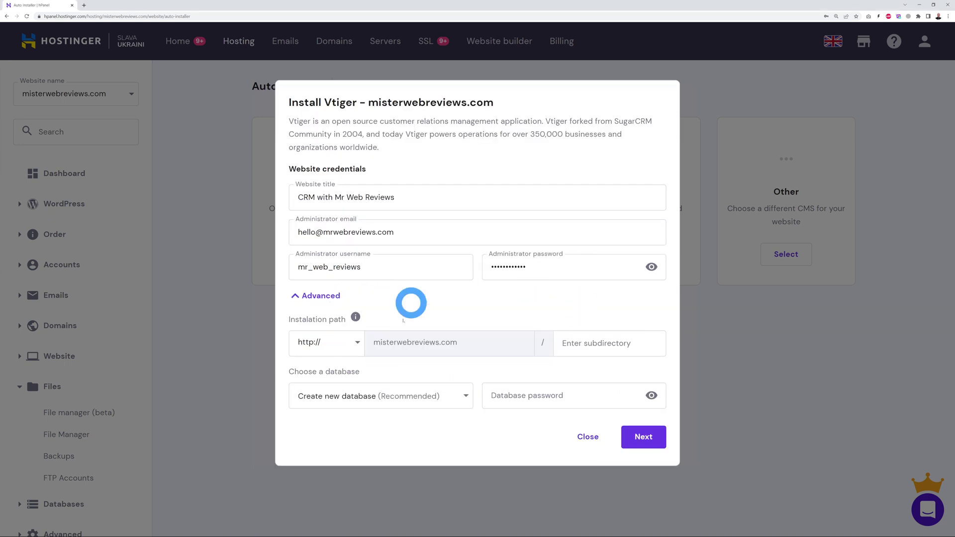
{"action": "left_click", "coordinate": [353, 342]}
{"action": "left_click", "coordinate": [327, 363]}
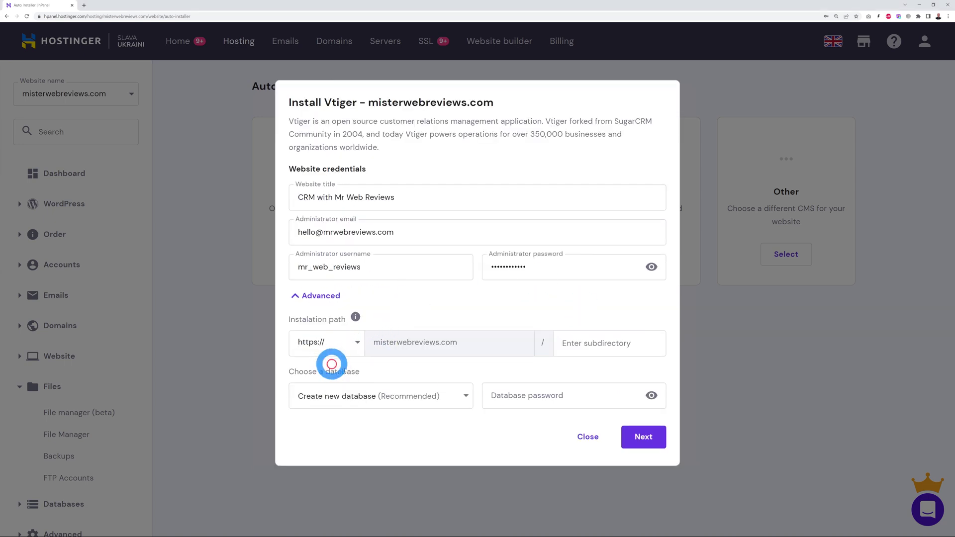
{"action": "left_click", "coordinate": [573, 344]}
{"action": "left_click", "coordinate": [634, 317]}
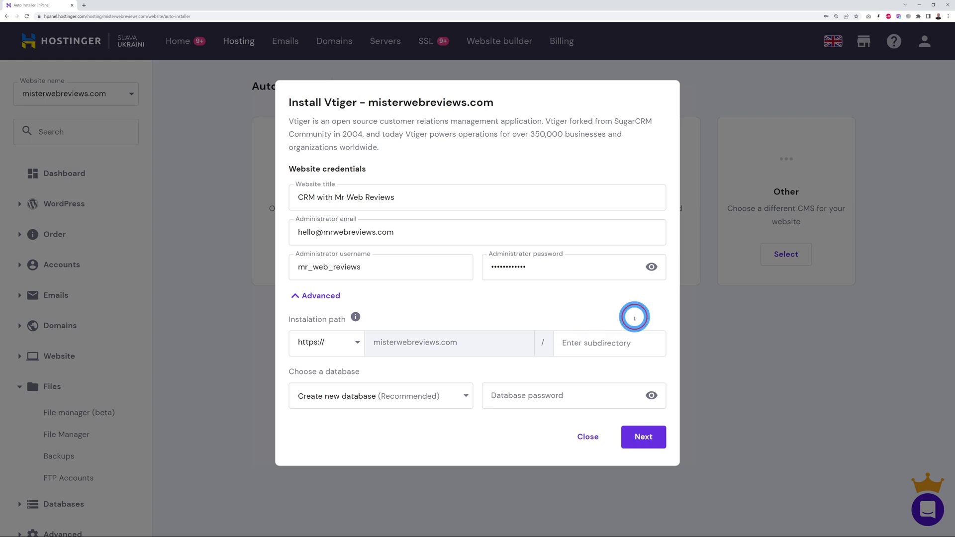
{"action": "left_click", "coordinate": [651, 438]}
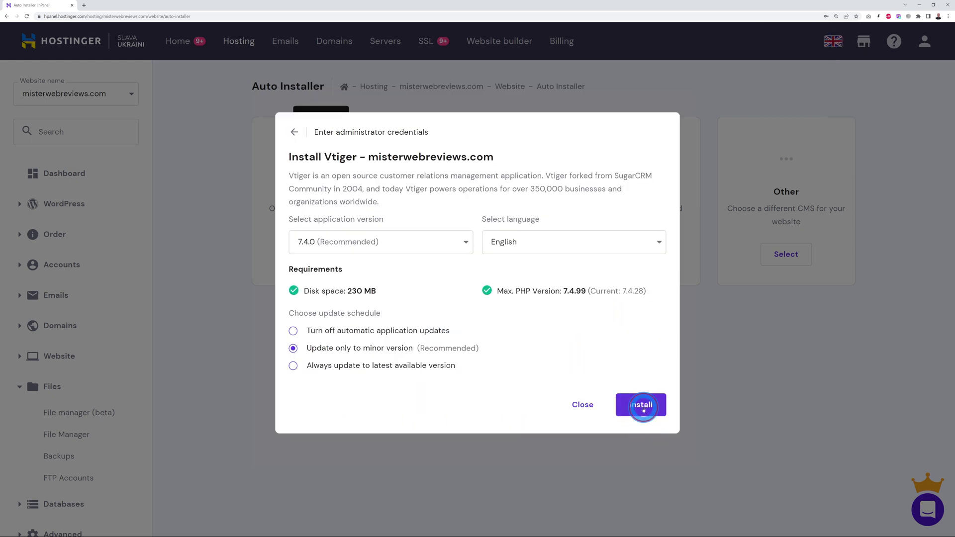
{"action": "left_click", "coordinate": [643, 407]}
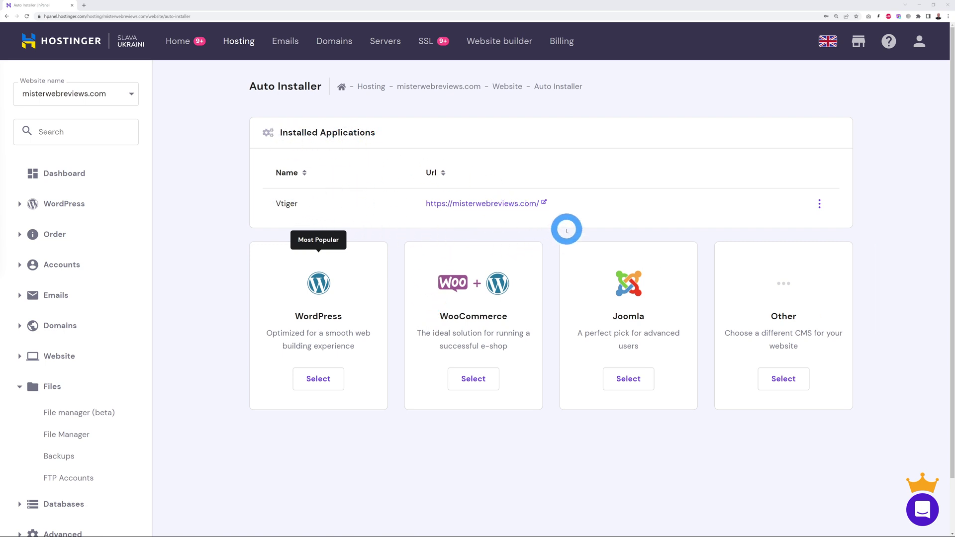
- Open the newly installed Vtiger site in a new tab and sign in as admin
{"action": "left_click", "coordinate": [545, 202]}
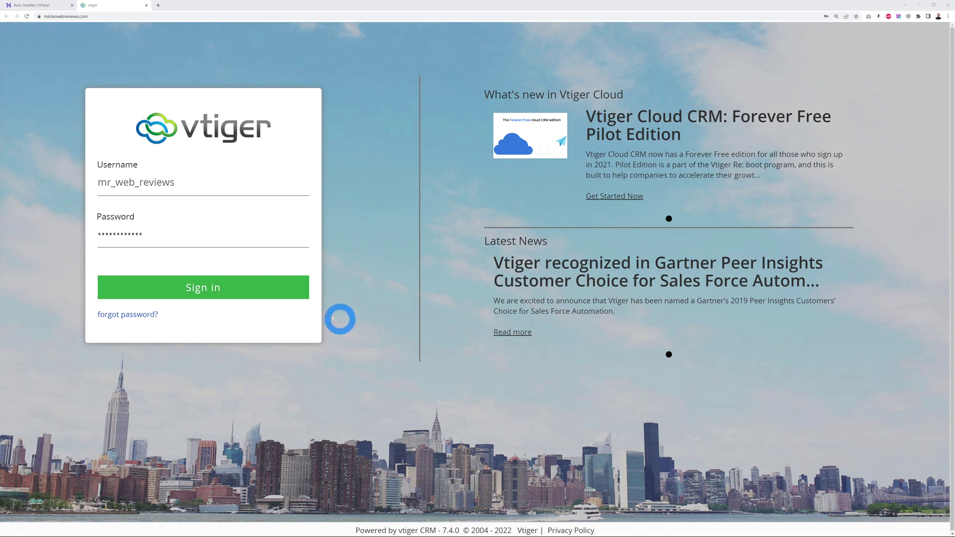
{"action": "left_click", "coordinate": [224, 290]}
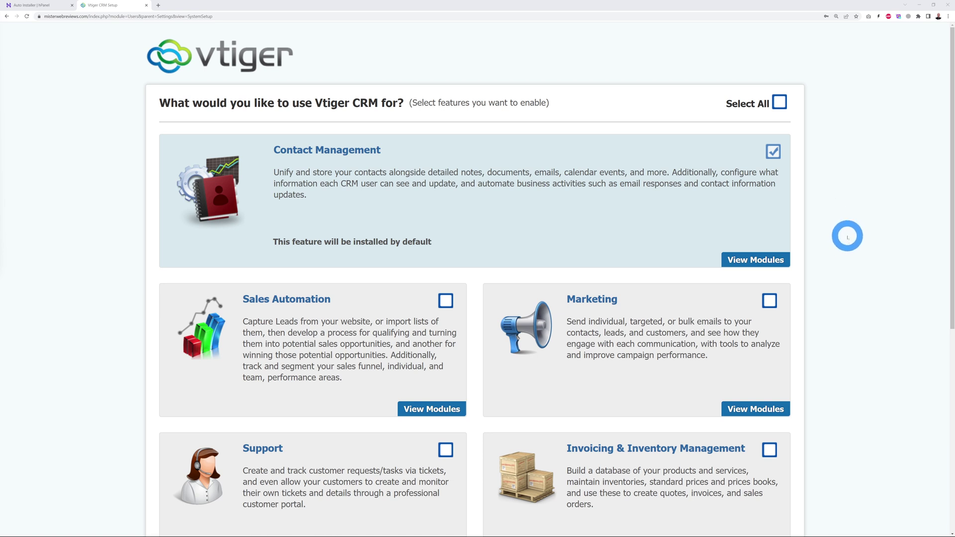
- Enable all feature groups and accept USA Dollars, US English, UTC and mm-dd-yyyy defaults
{"action": "scroll", "coordinate": [851, 233], "scroll_direction": "down", "scroll_amount": 2}
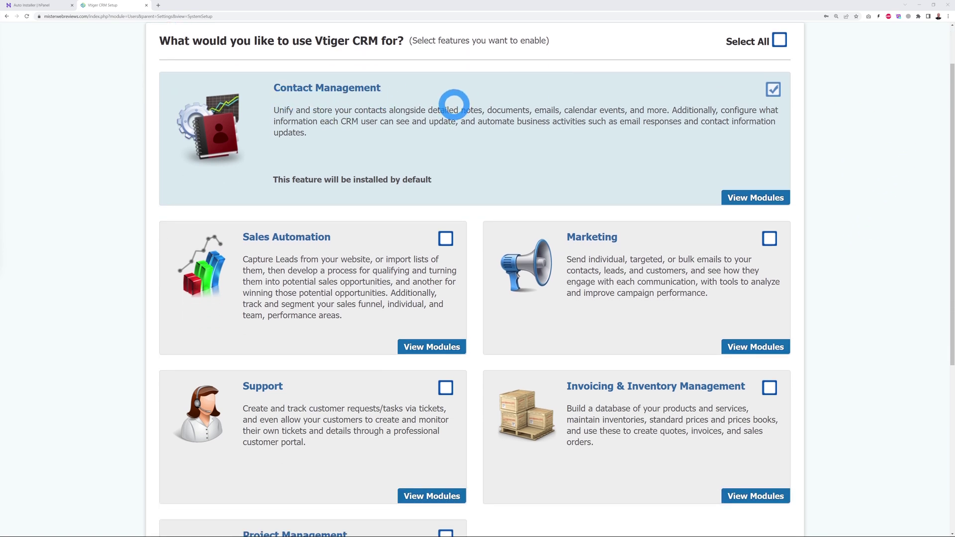
{"action": "scroll", "coordinate": [871, 161], "scroll_direction": "down", "scroll_amount": 2}
{"action": "scroll", "coordinate": [870, 160], "scroll_direction": "down", "scroll_amount": 1}
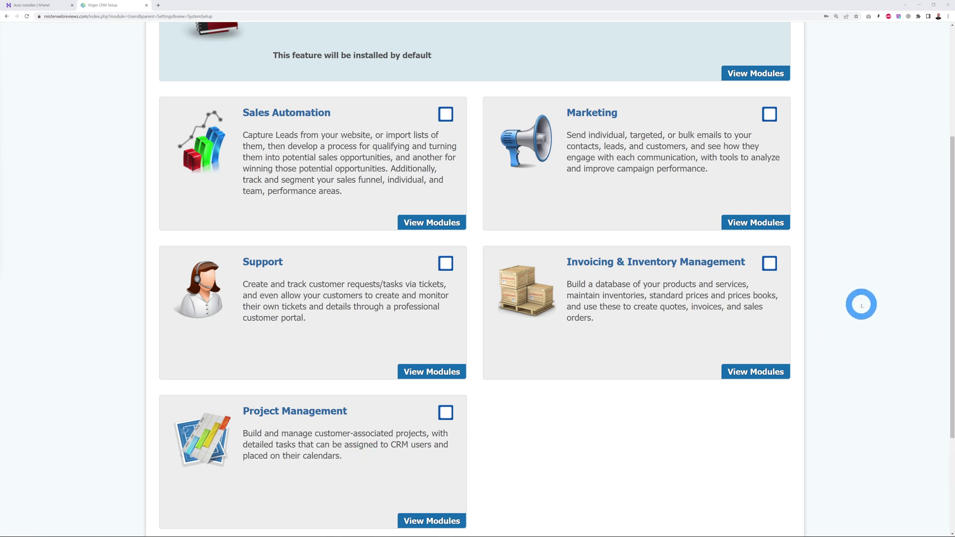
{"action": "scroll", "coordinate": [861, 305], "scroll_direction": "up", "scroll_amount": 3}
{"action": "left_click", "coordinate": [779, 103]}
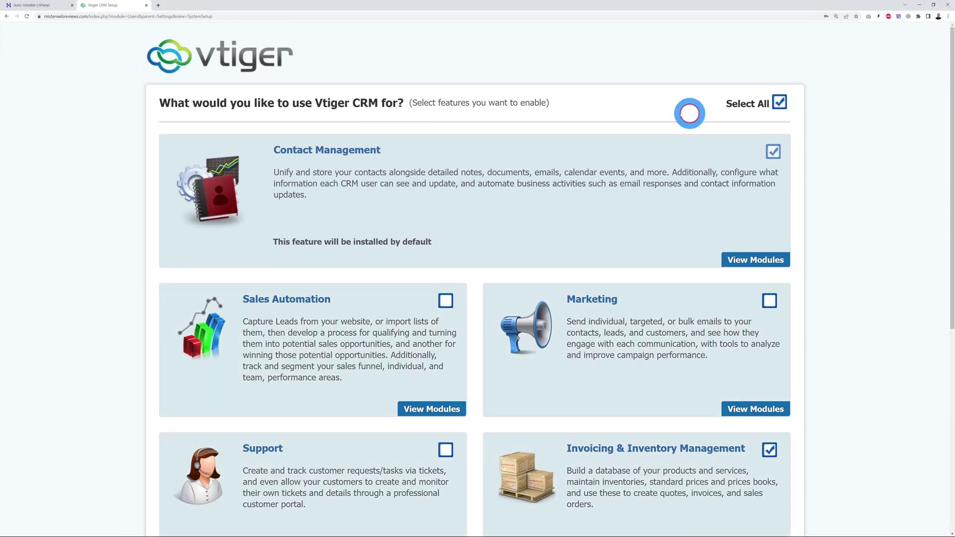
{"action": "scroll", "coordinate": [853, 171], "scroll_direction": "down", "scroll_amount": 1}
{"action": "scroll", "coordinate": [853, 171], "scroll_direction": "down", "scroll_amount": 5}
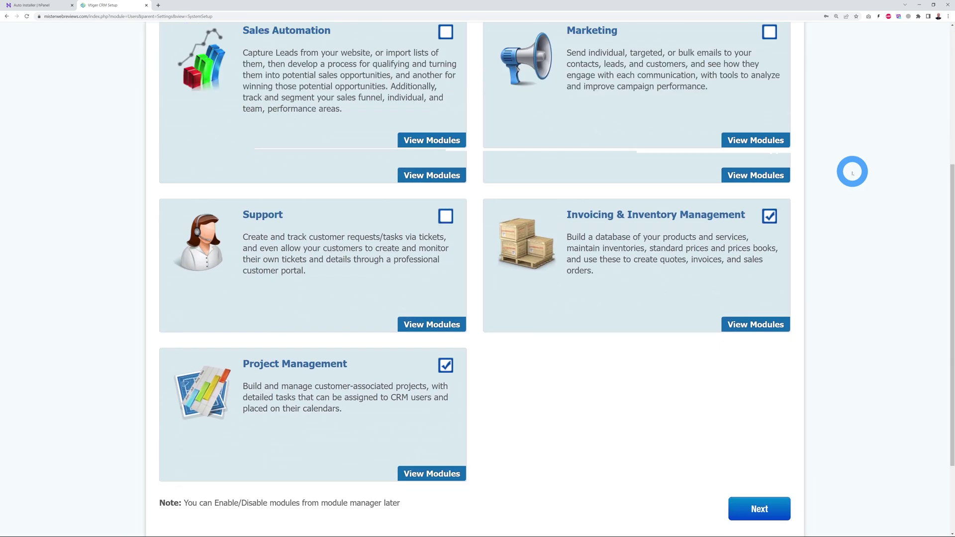
{"action": "left_click", "coordinate": [770, 398]}
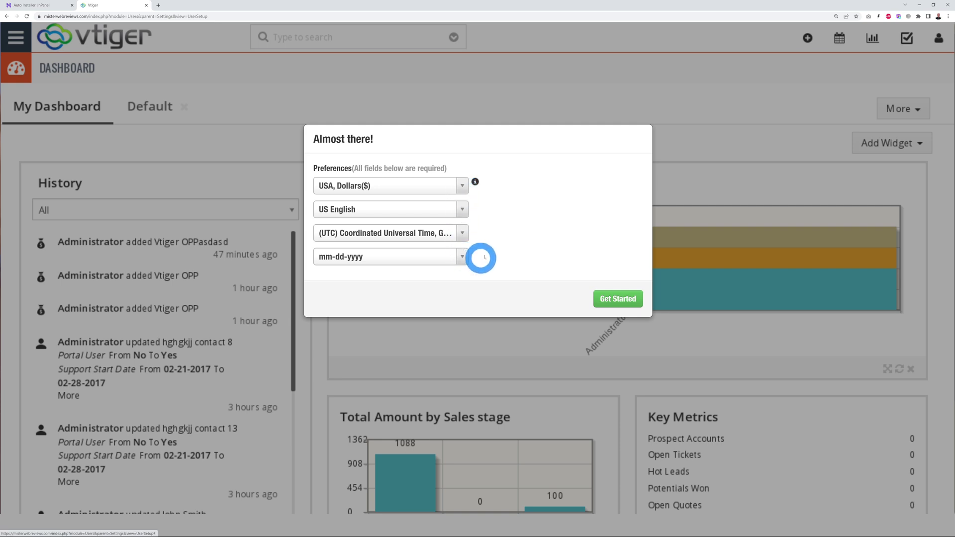
{"action": "left_click", "coordinate": [612, 299]}
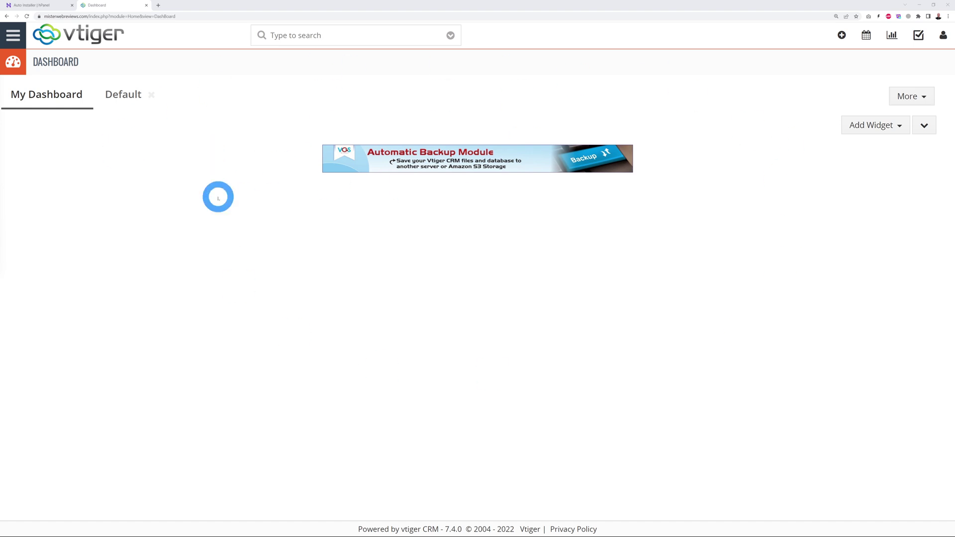
- Browse the module sections listed in Vtiger's main app menu
{"action": "left_click", "coordinate": [13, 35]}
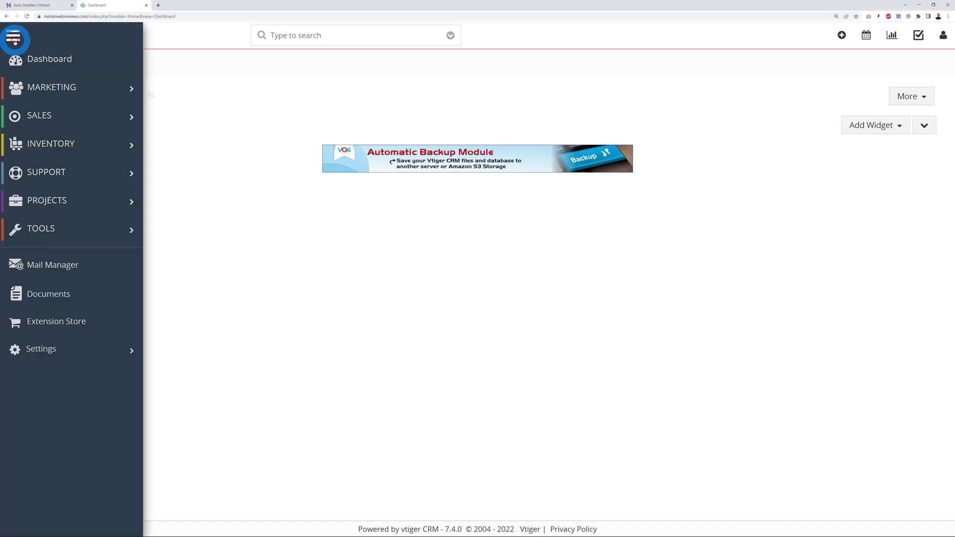
{"action": "mouse_move", "coordinate": [45, 88]}
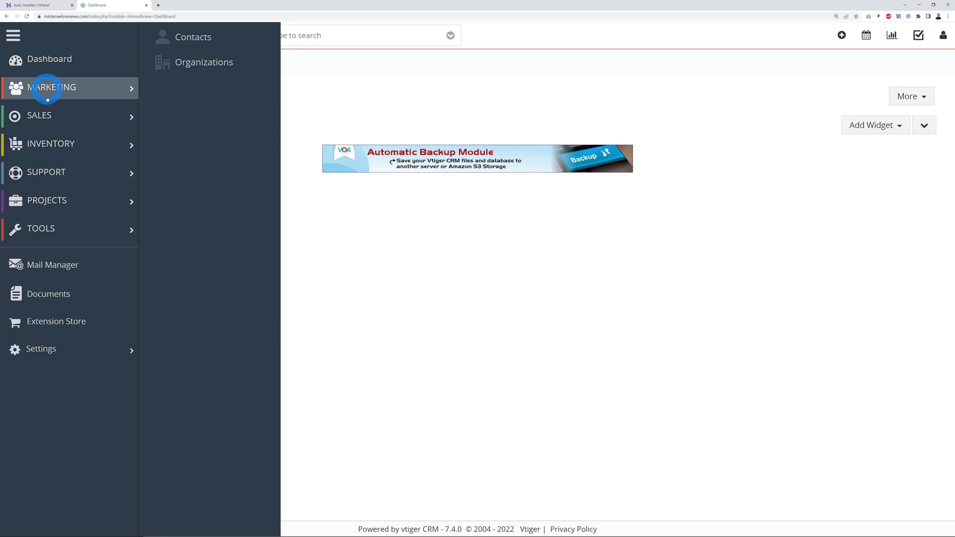
{"action": "mouse_move", "coordinate": [55, 182]}
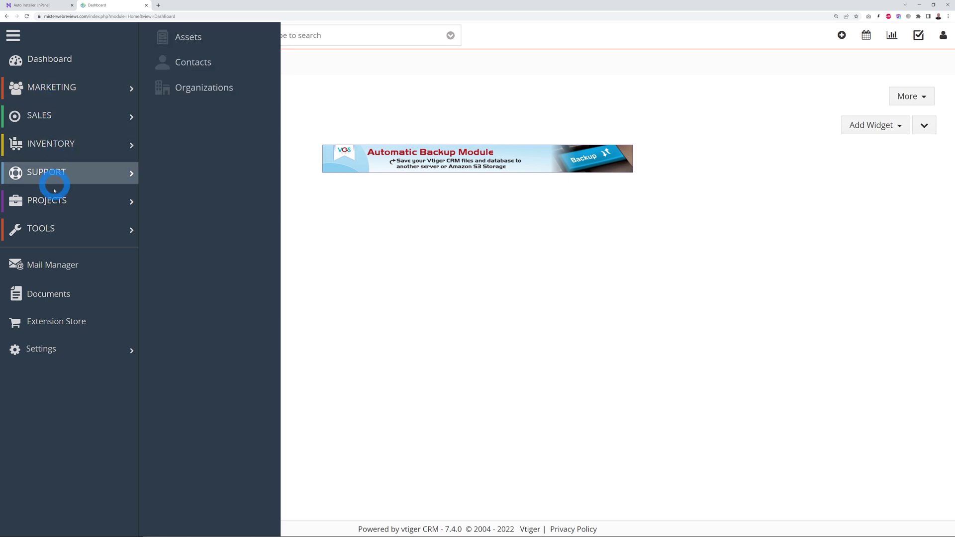
{"action": "mouse_move", "coordinate": [52, 227]}
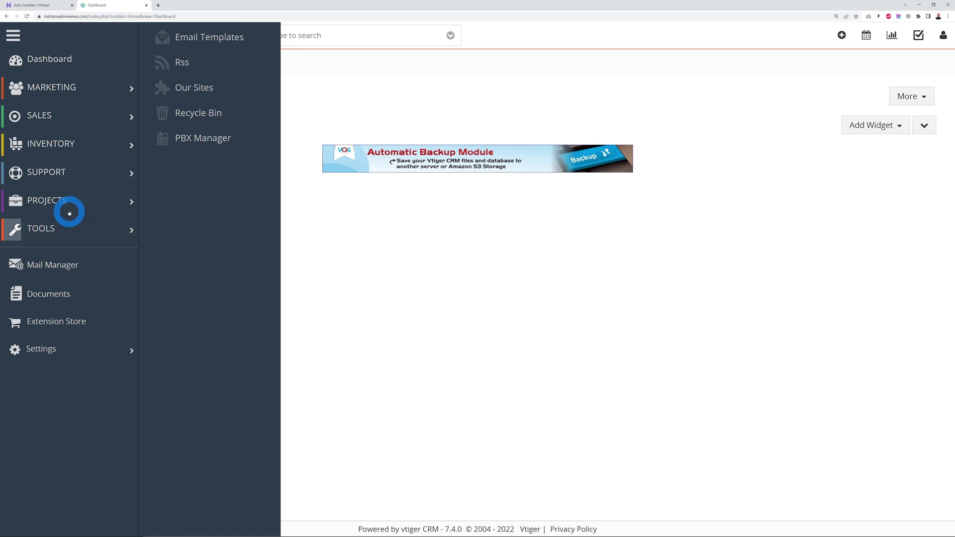
{"action": "mouse_move", "coordinate": [63, 356]}
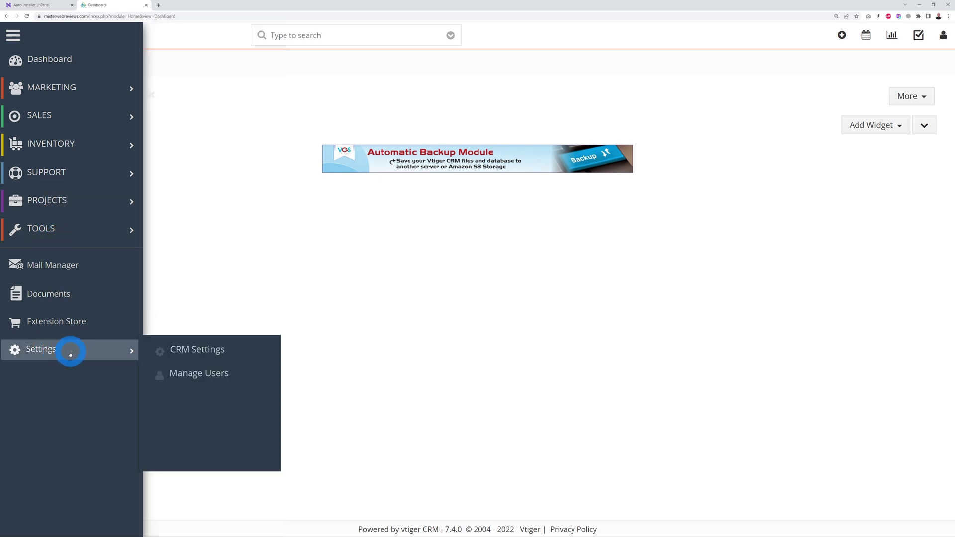
- Look over the Quick Create list, then bring up the My Calendar week view
{"action": "left_click", "coordinate": [840, 40]}
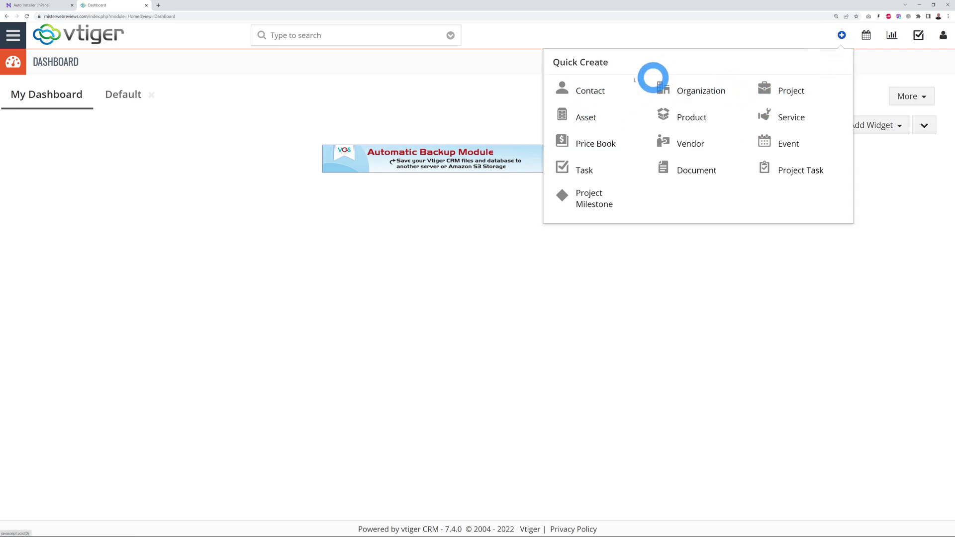
{"action": "left_click", "coordinate": [867, 36]}
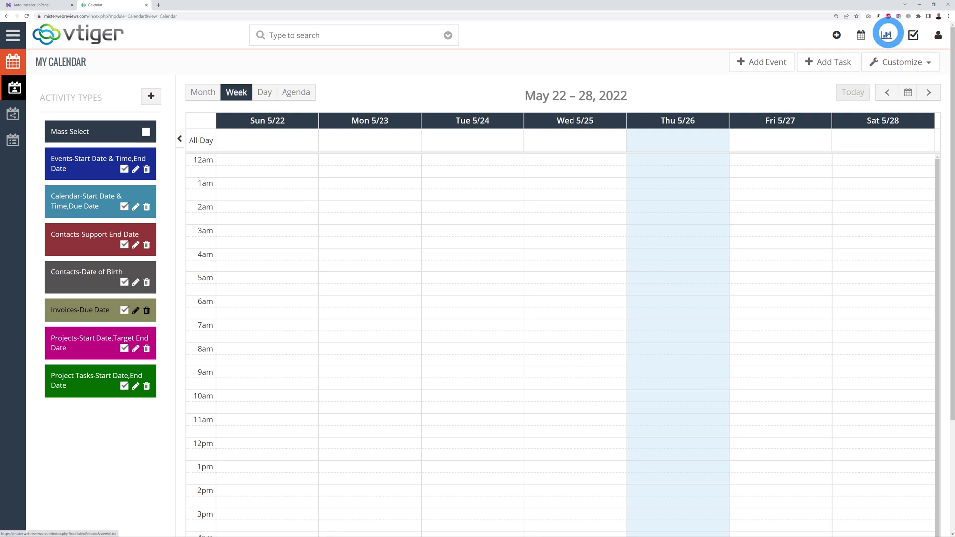
- View the Reports list and Task Management board, then return to My Dashboard
{"action": "left_click", "coordinate": [887, 35]}
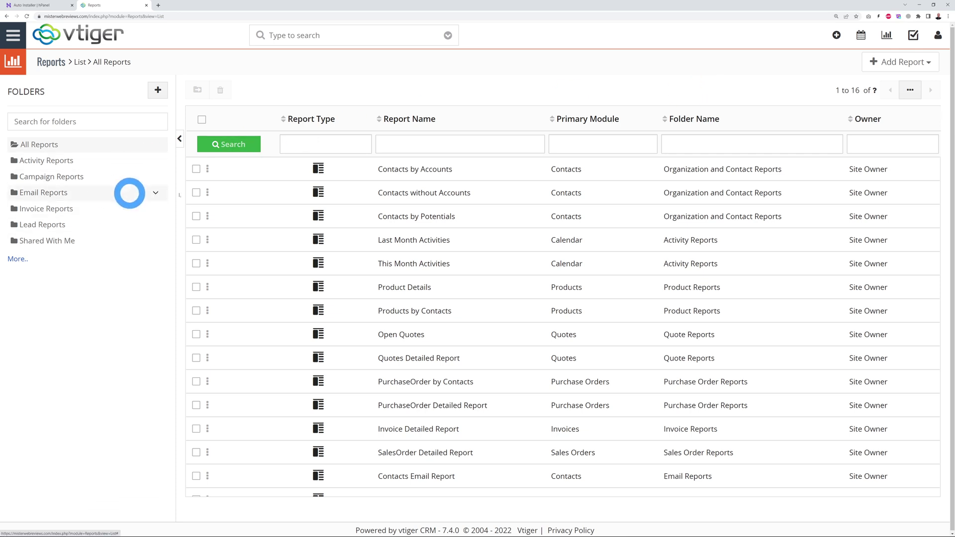
{"action": "left_click", "coordinate": [913, 36]}
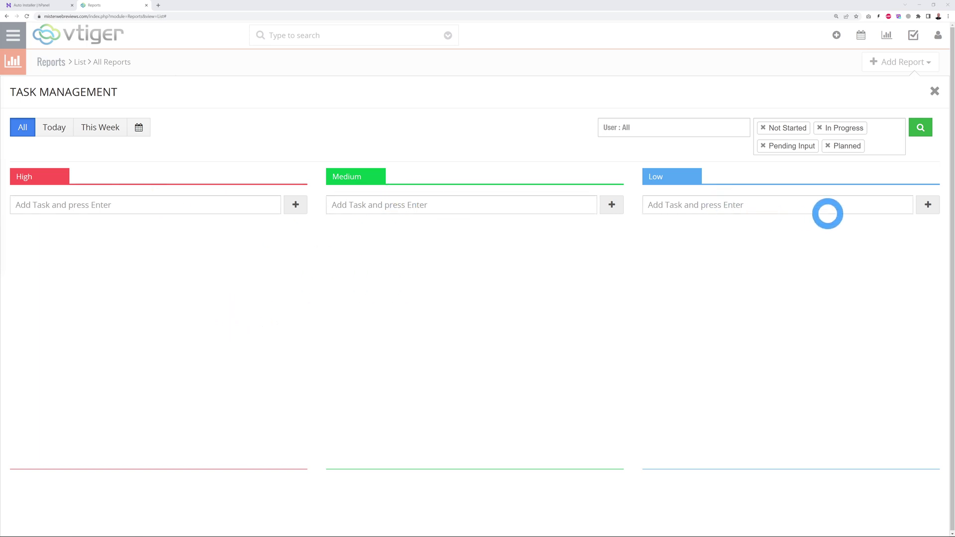
{"action": "left_click", "coordinate": [935, 91]}
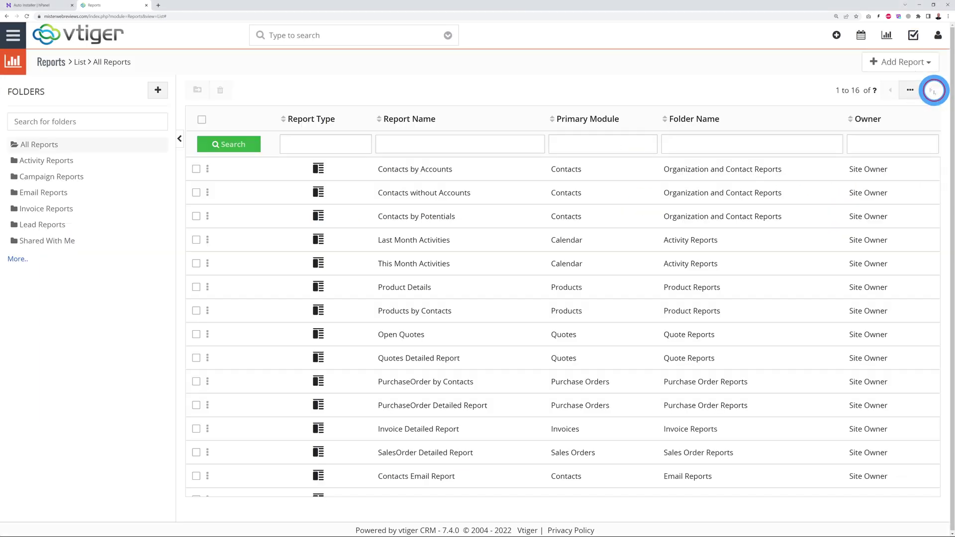
{"action": "left_click", "coordinate": [13, 37]}
{"action": "left_click", "coordinate": [30, 59]}
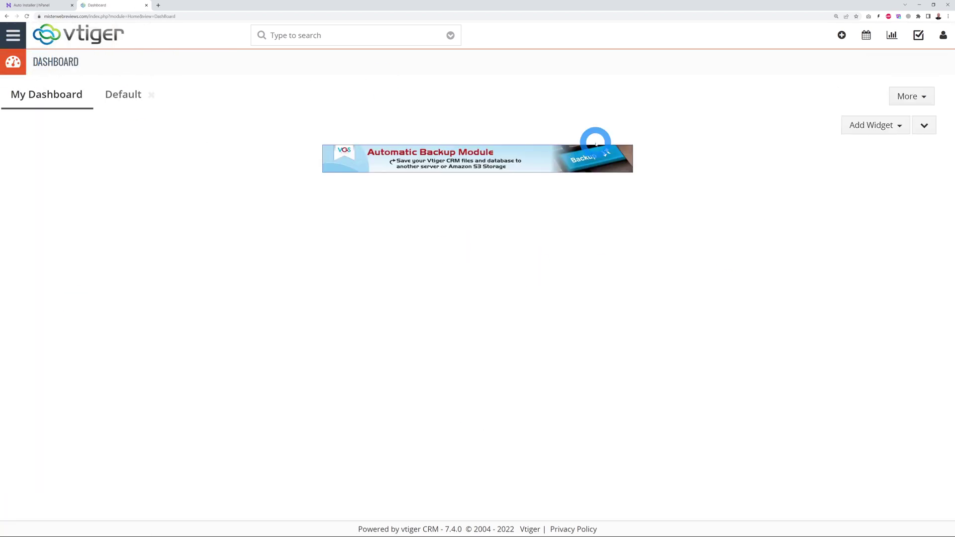
- Add History, Upcoming Activities, Overdue Activities, Key Metrics and Tag Cloud widgets to the dashboard
{"action": "left_click", "coordinate": [893, 125]}
{"action": "left_click", "coordinate": [885, 150]}
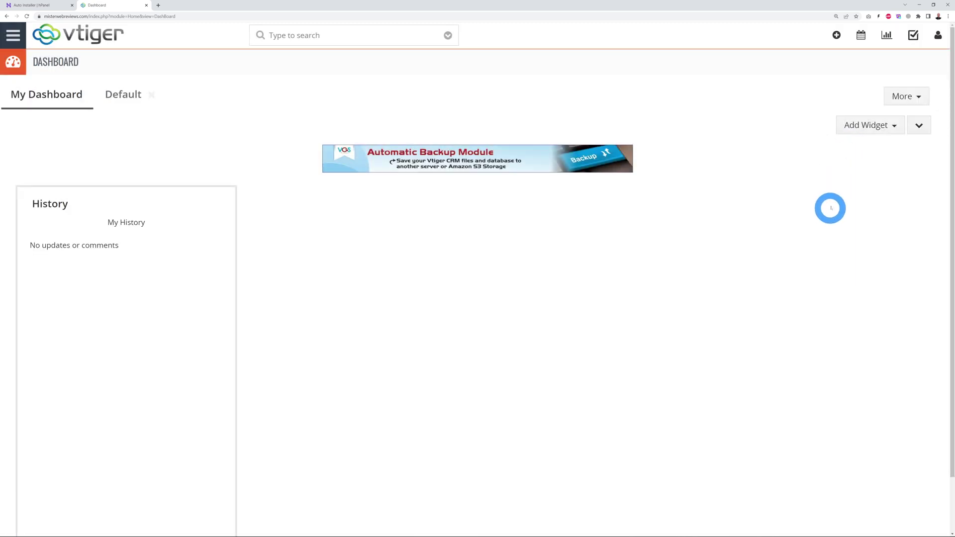
{"action": "left_click", "coordinate": [890, 125]}
{"action": "left_click", "coordinate": [880, 148]}
{"action": "left_click", "coordinate": [891, 128]}
{"action": "left_click", "coordinate": [882, 149]}
{"action": "left_click", "coordinate": [891, 128]}
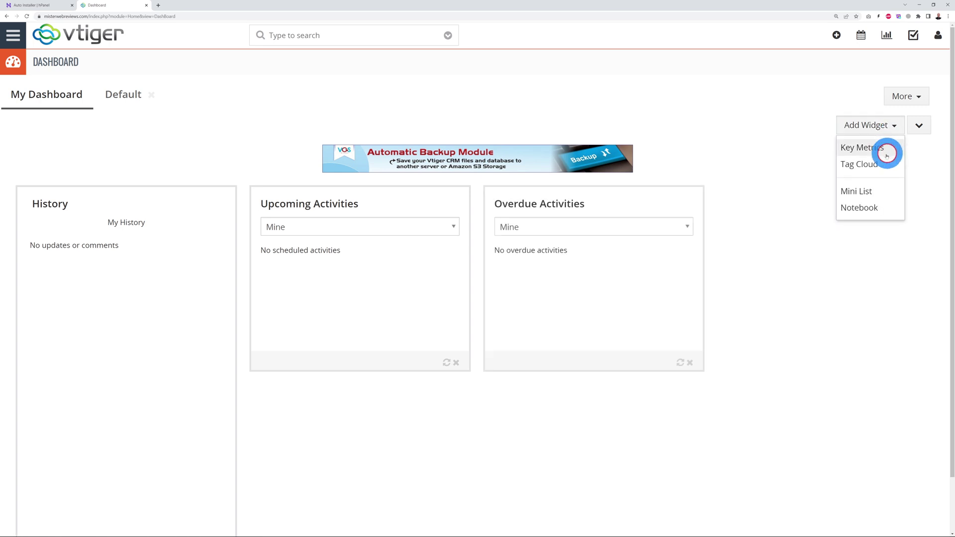
{"action": "left_click", "coordinate": [885, 148]}
{"action": "left_click", "coordinate": [889, 126]}
{"action": "left_click", "coordinate": [882, 145]}
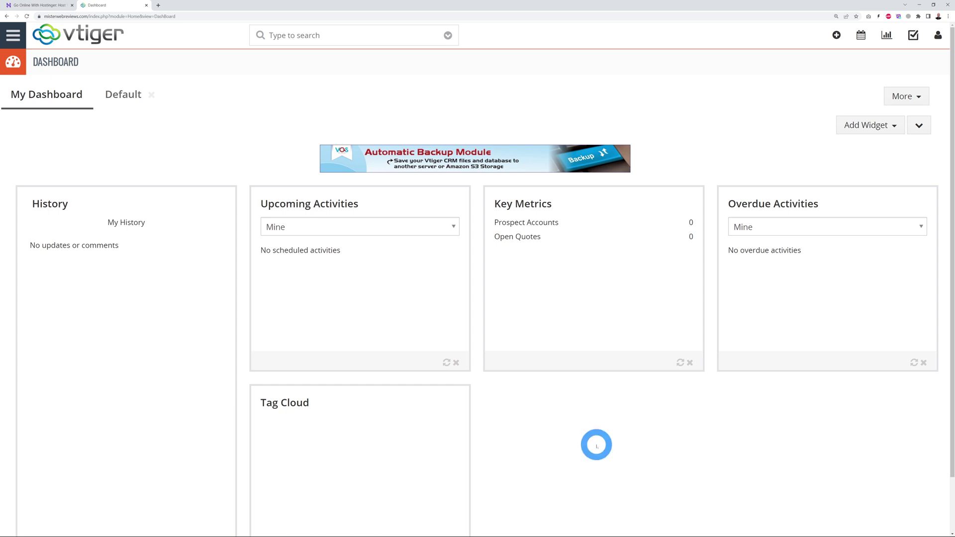
- Go to CRM Settings from the main navigation menu
{"action": "left_click", "coordinate": [13, 35]}
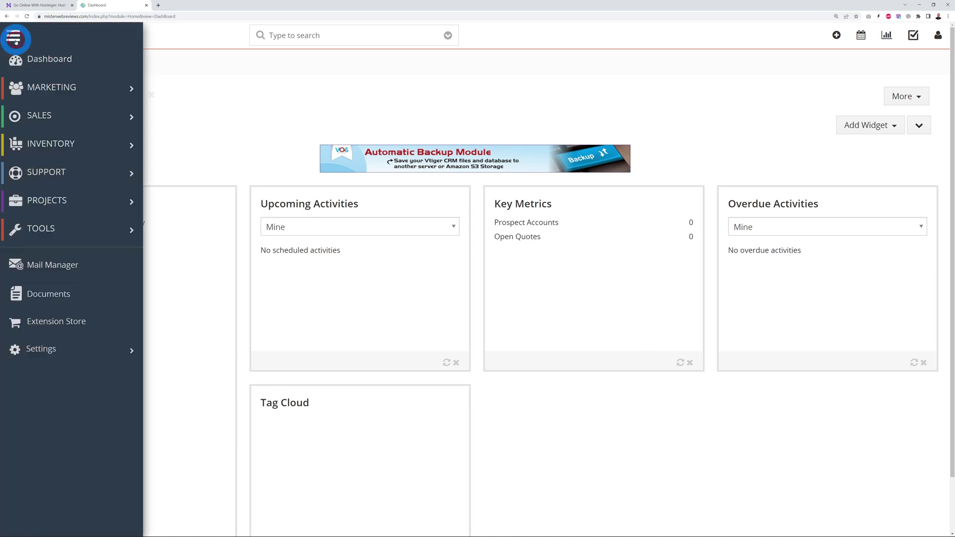
{"action": "mouse_move", "coordinate": [51, 349]}
{"action": "left_click", "coordinate": [198, 348]}
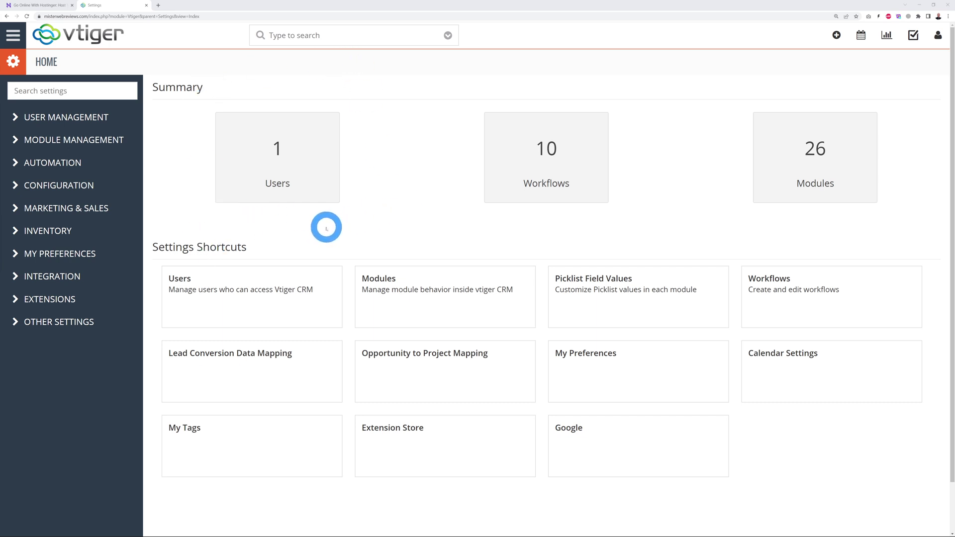
- Show the User Management Users list and cancel out of a new Add User form
{"action": "left_click", "coordinate": [92, 124]}
{"action": "left_click", "coordinate": [38, 143]}
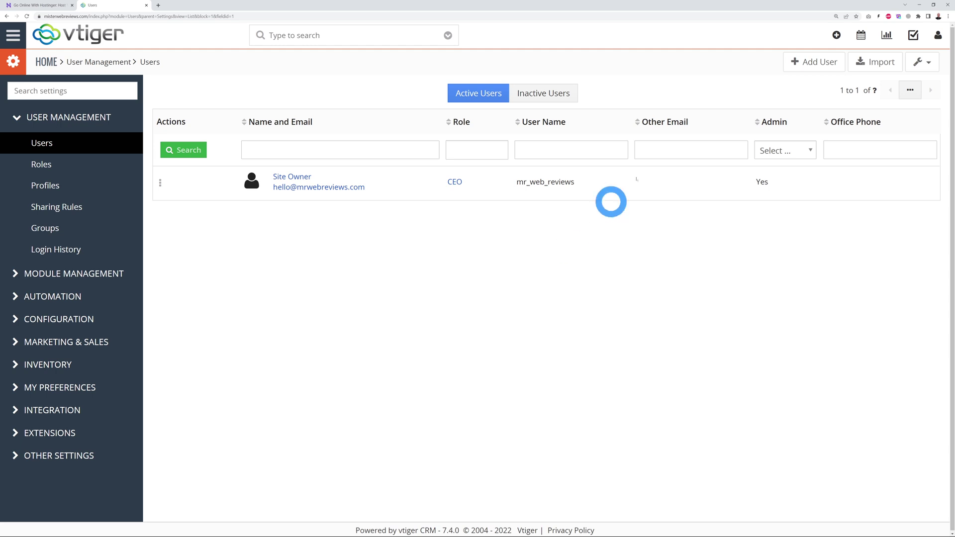
{"action": "left_click", "coordinate": [800, 64]}
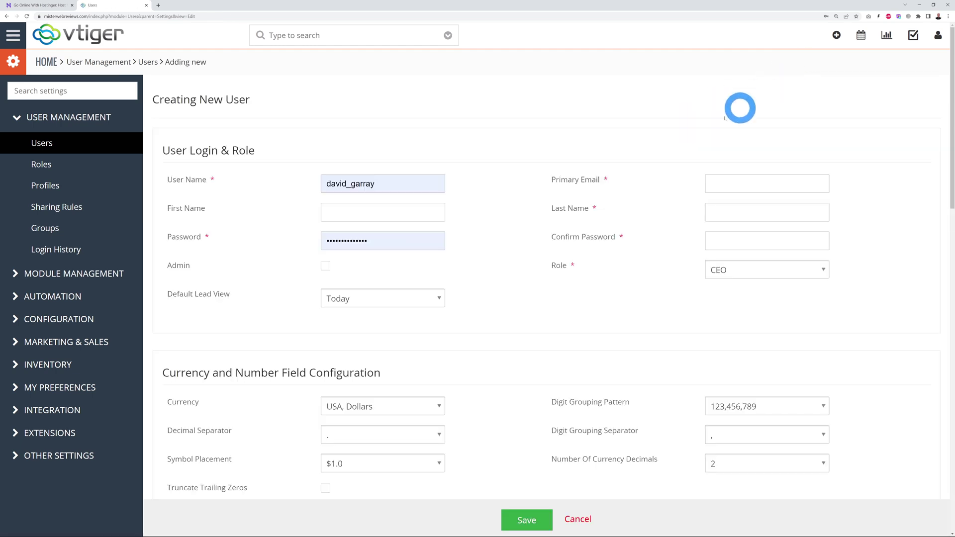
{"action": "scroll", "coordinate": [561, 336], "scroll_direction": "down", "scroll_amount": 5}
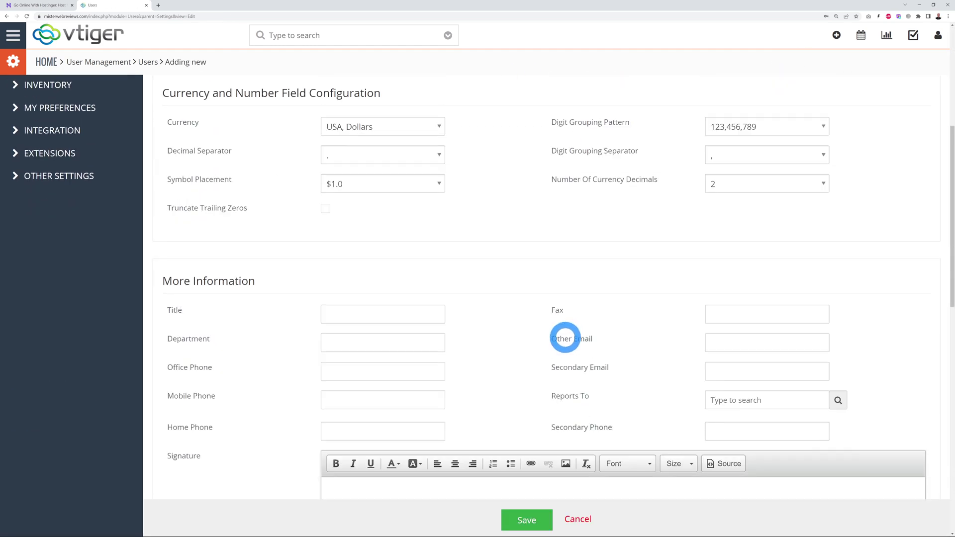
{"action": "left_click", "coordinate": [576, 519]}
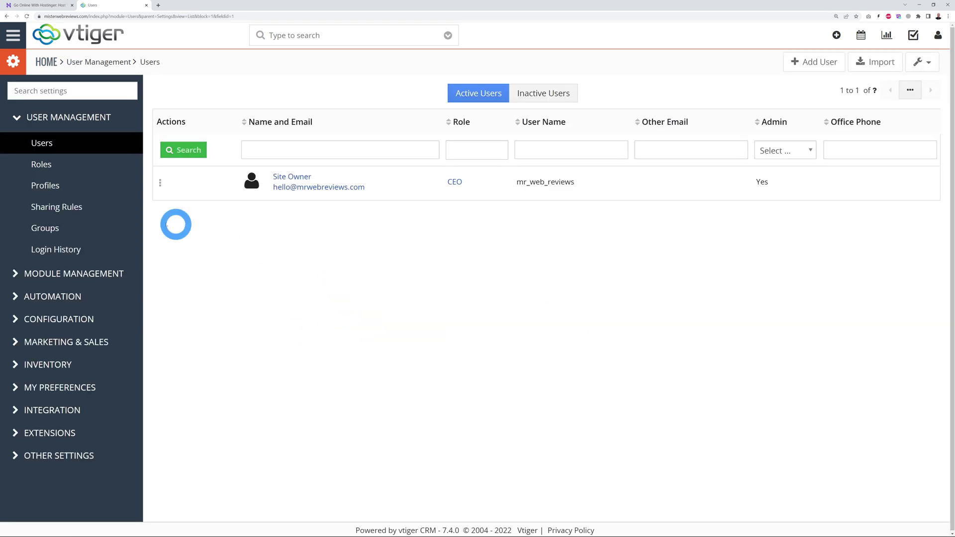
- Review the Roles hierarchy tree, then move to the Groups list
{"action": "left_click", "coordinate": [42, 166]}
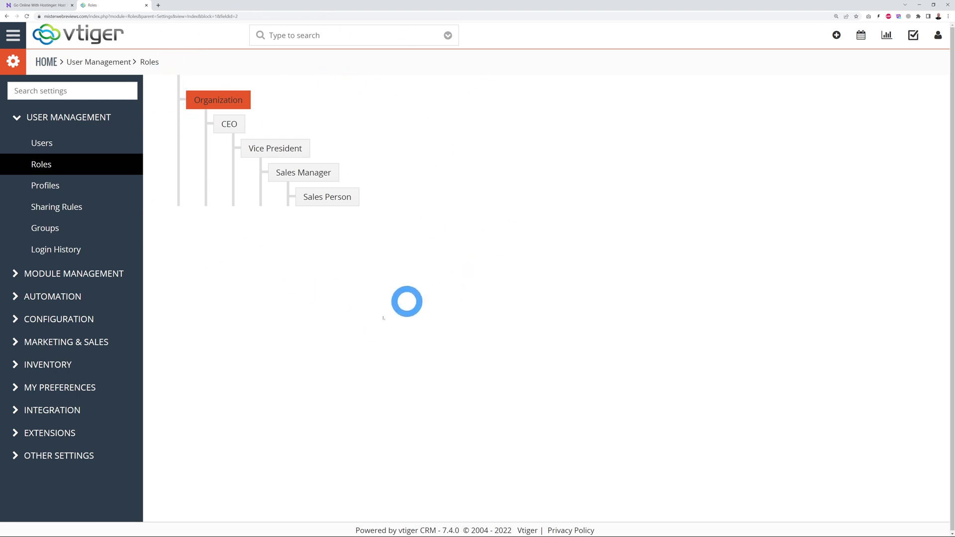
{"action": "mouse_move", "coordinate": [242, 148]}
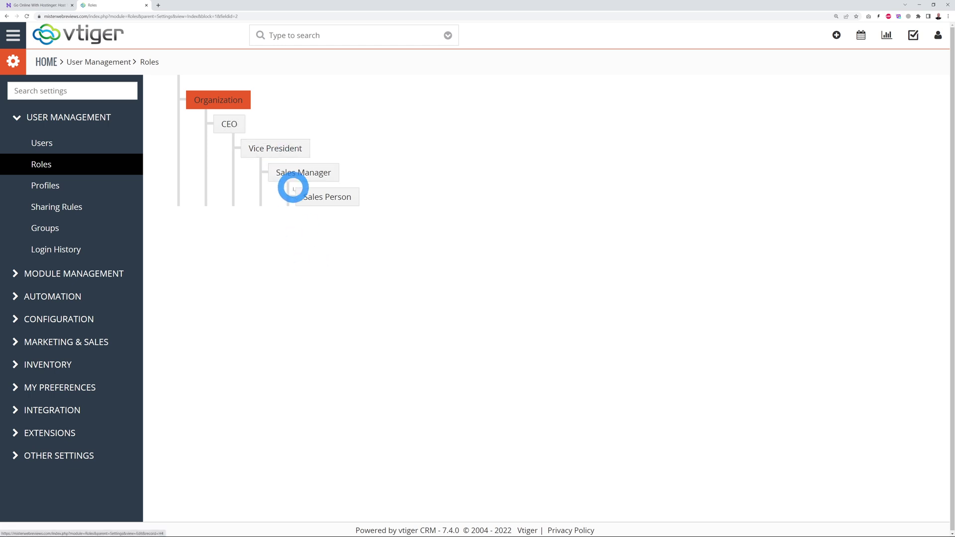
{"action": "mouse_move", "coordinate": [293, 178]}
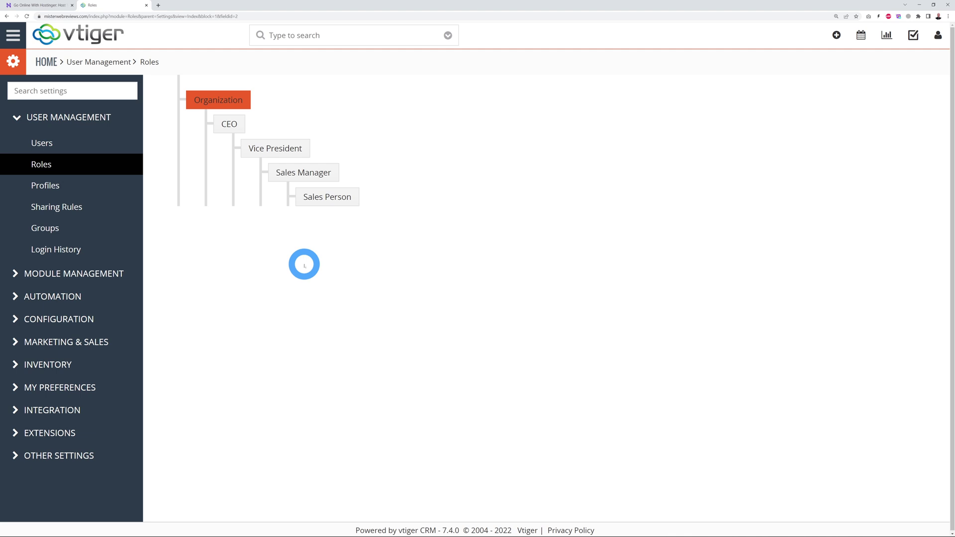
{"action": "left_click", "coordinate": [54, 227]}
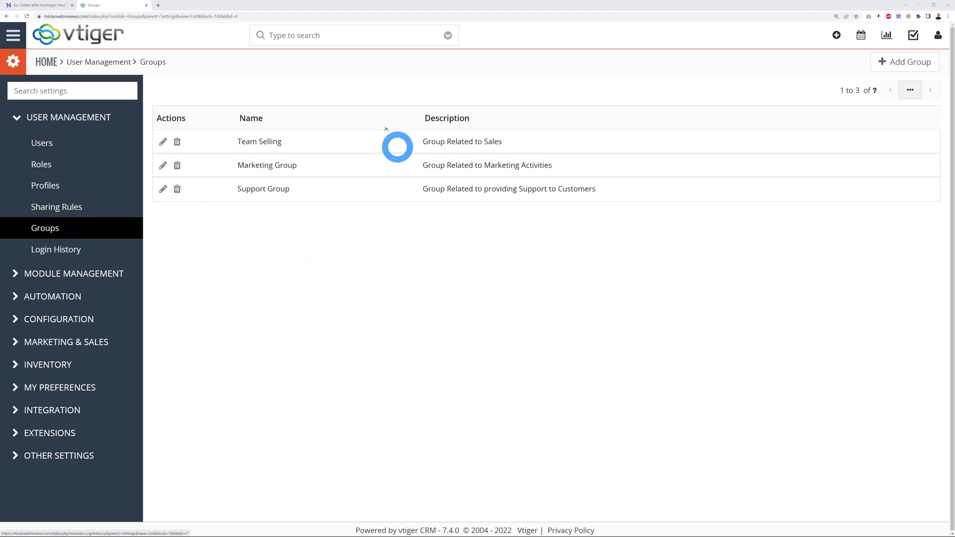
{"action": "left_click", "coordinate": [163, 142]}
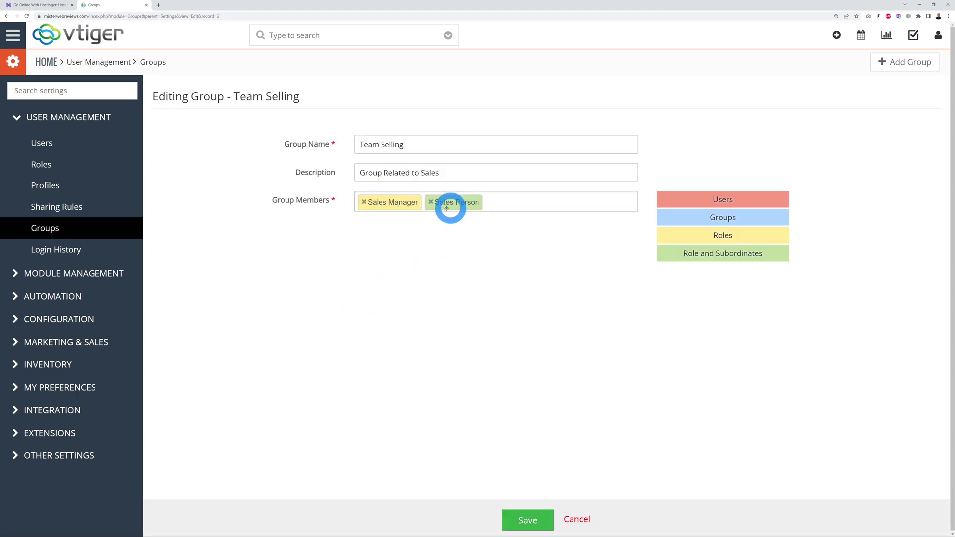
{"action": "left_click", "coordinate": [47, 230]}
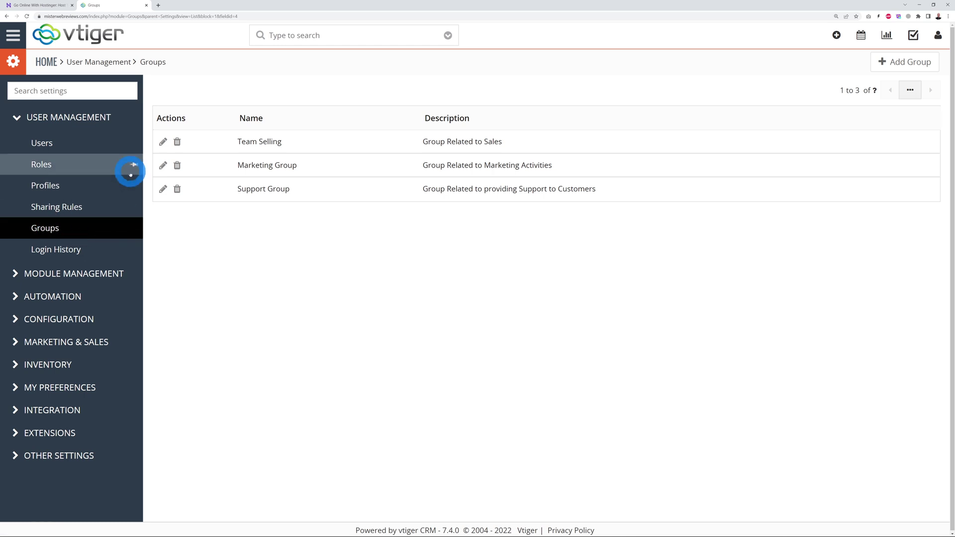
{"action": "left_click", "coordinate": [162, 166]}
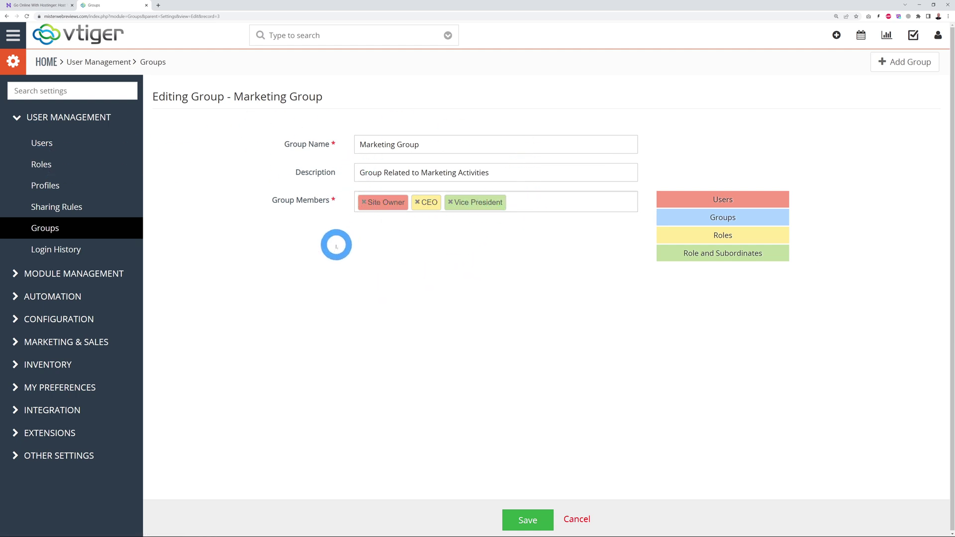
{"action": "left_click", "coordinate": [55, 228]}
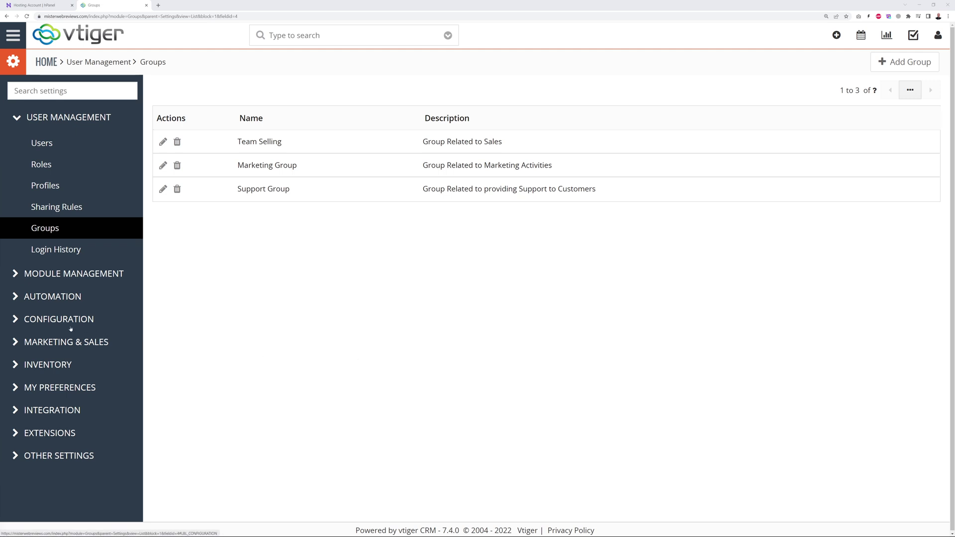
- Edit Outgoing Server settings with Server Type Others, then switch to the Hostinger hPanel tab
{"action": "left_click", "coordinate": [55, 321]}
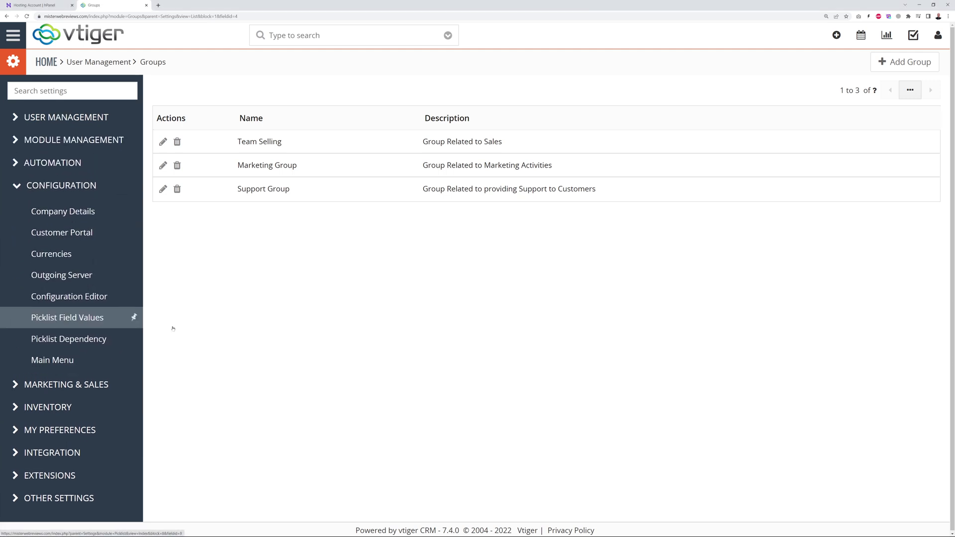
{"action": "left_click", "coordinate": [75, 276]}
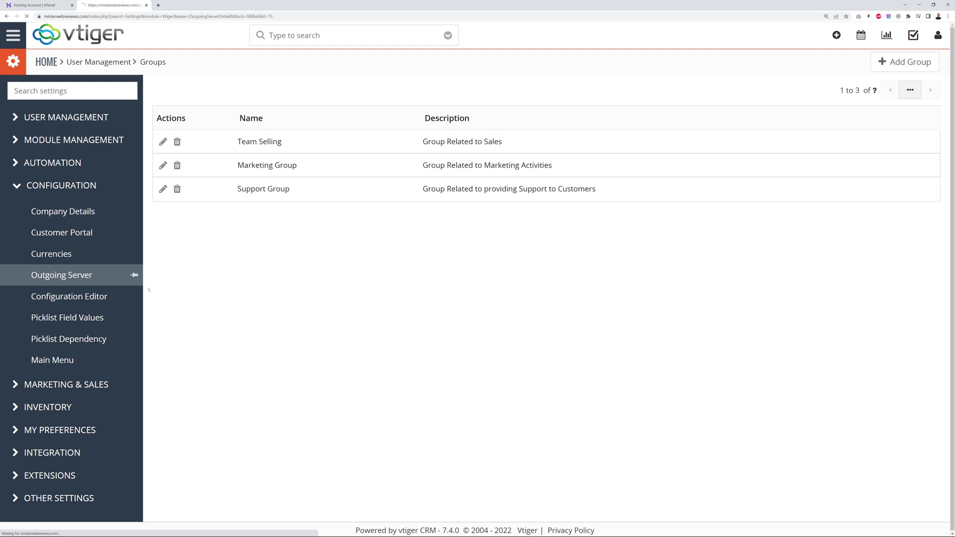
{"action": "left_click", "coordinate": [916, 84]}
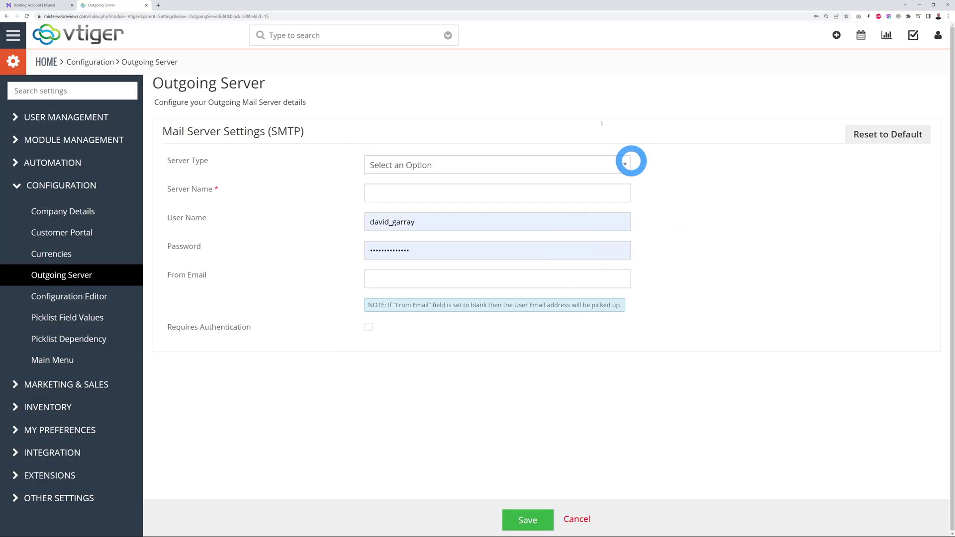
{"action": "left_click", "coordinate": [625, 165]}
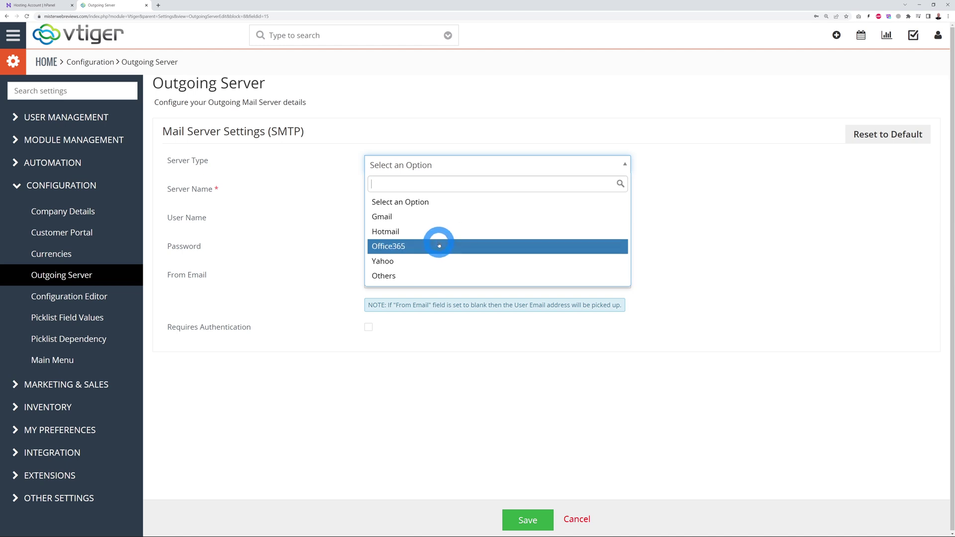
{"action": "left_click", "coordinate": [416, 276]}
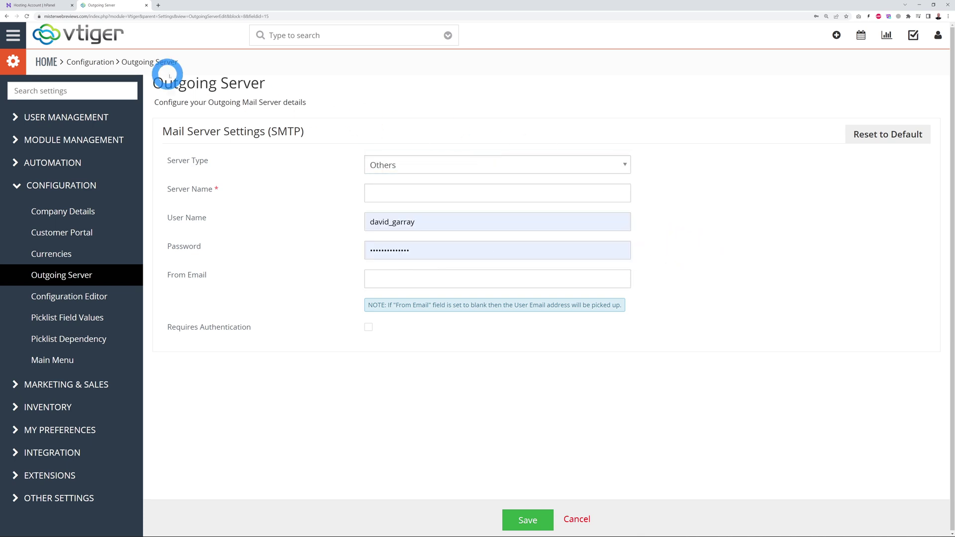
{"action": "left_click", "coordinate": [36, 6]}
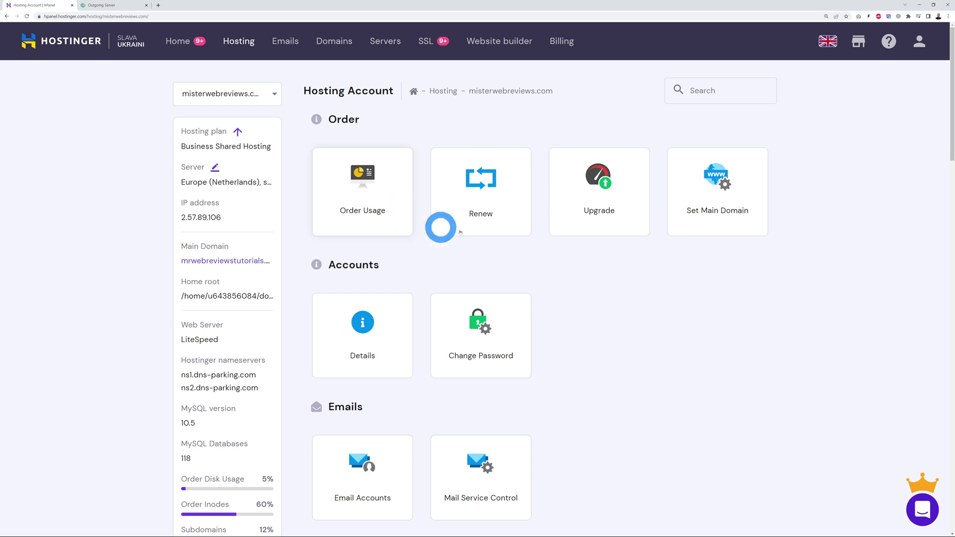
- In hPanel Emails, find misterwebreviews.com and show its email accounts
{"action": "scroll", "coordinate": [620, 263], "scroll_direction": "down", "scroll_amount": 1}
{"action": "scroll", "coordinate": [620, 263], "scroll_direction": "down", "scroll_amount": 2}
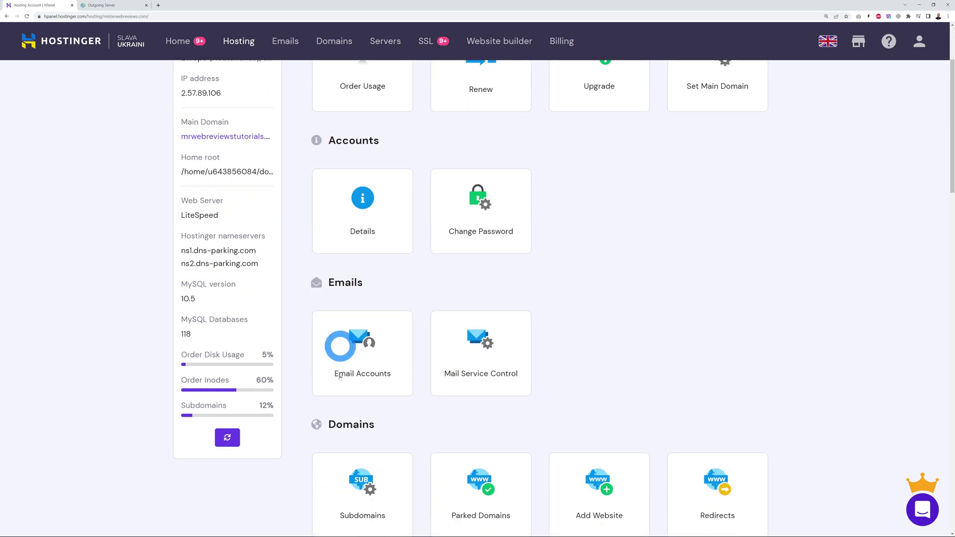
{"action": "left_click", "coordinate": [365, 354]}
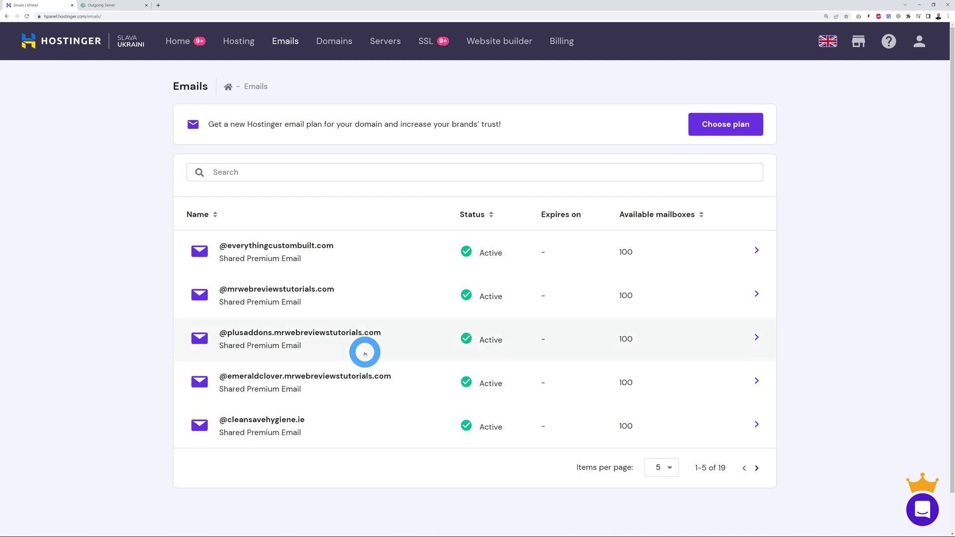
{"action": "left_click", "coordinate": [273, 176]}
{"action": "type", "text": "mister"}
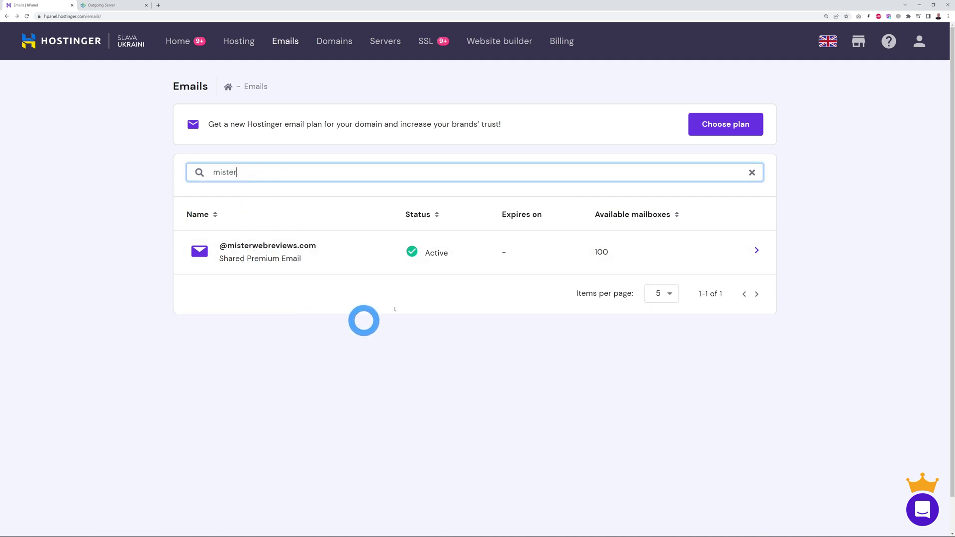
{"action": "left_click", "coordinate": [297, 248]}
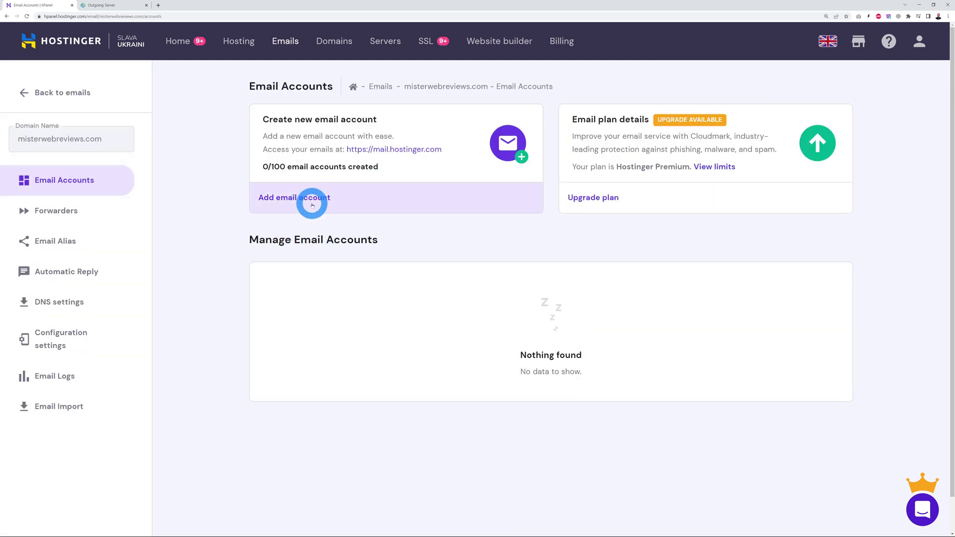
- Create a 'sales' email account with a password, copy its address, and return to Vtiger
{"action": "left_click", "coordinate": [309, 200]}
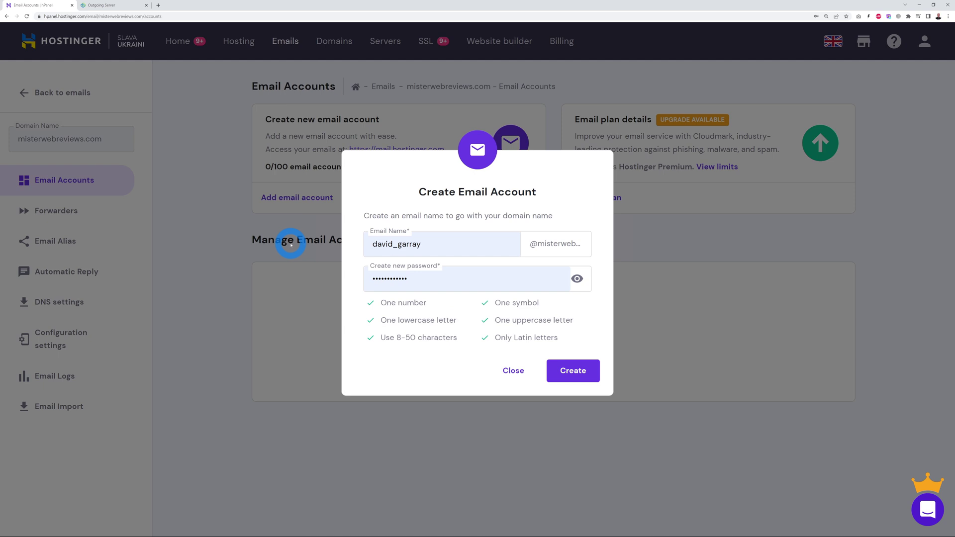
{"action": "key", "text": "ctrl+a"}
{"action": "type", "text": "sales"}
{"action": "left_click", "coordinate": [442, 351]}
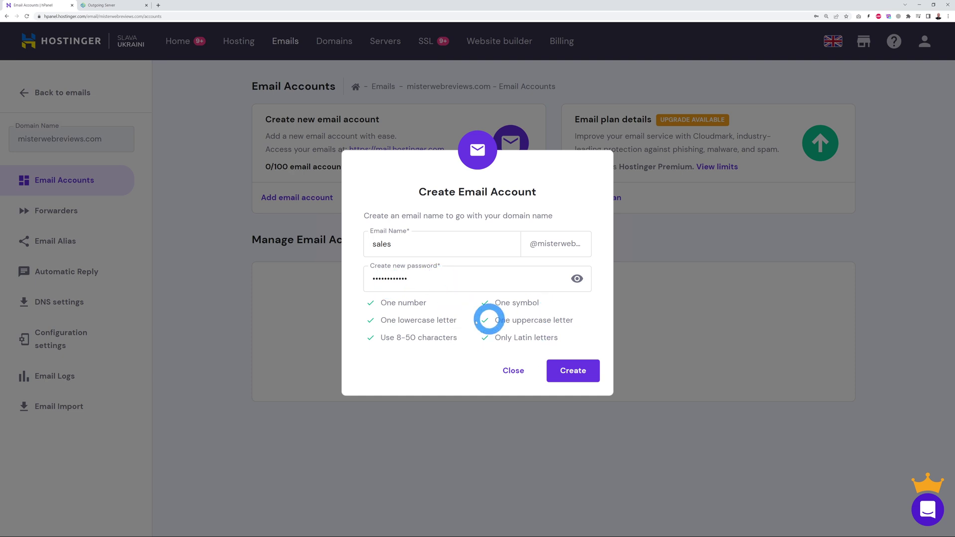
{"action": "left_click", "coordinate": [572, 372]}
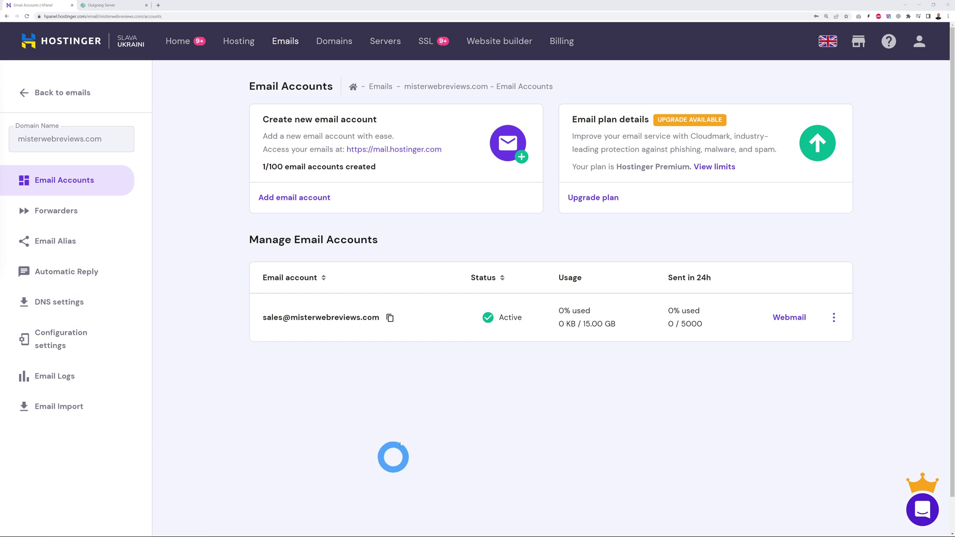
{"action": "left_click", "coordinate": [390, 318]}
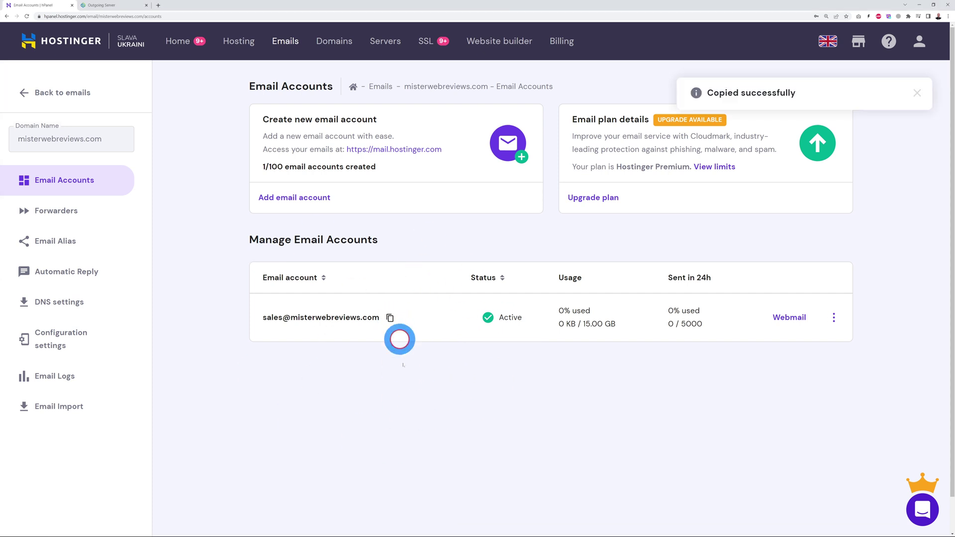
{"action": "left_click", "coordinate": [104, 5]}
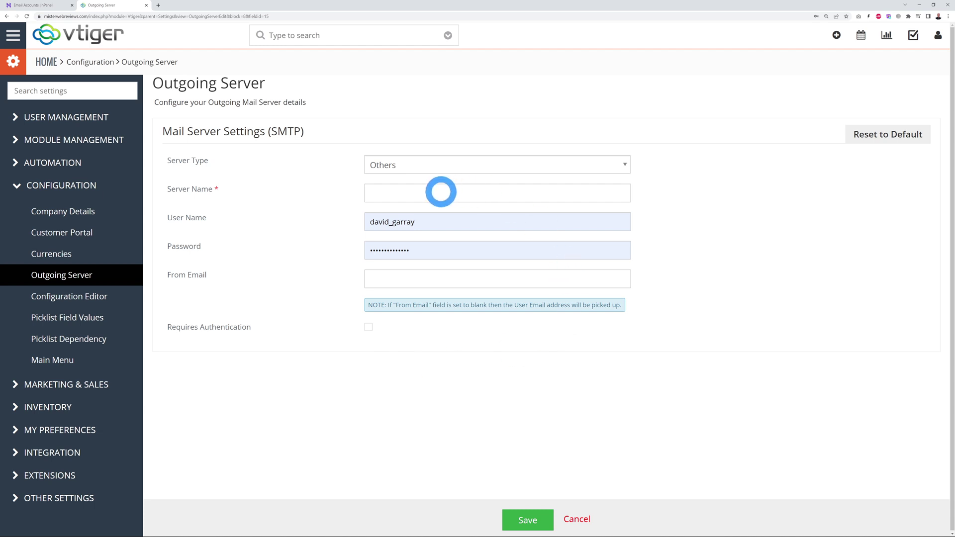
- Replace the autofilled login with the sales account's email and password, and set server ssl://smtp.hostinger.com:465
{"action": "left_click_drag", "start_coordinate": [421, 223], "coordinate": [331, 222]}
{"action": "key", "text": "ctrl+v"}
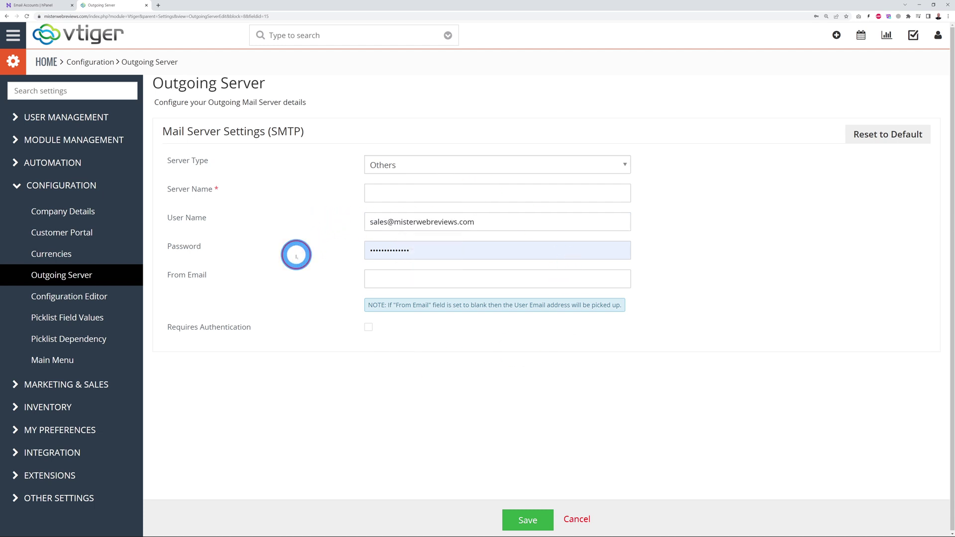
{"action": "left_click_drag", "start_coordinate": [418, 250], "coordinate": [315, 249]}
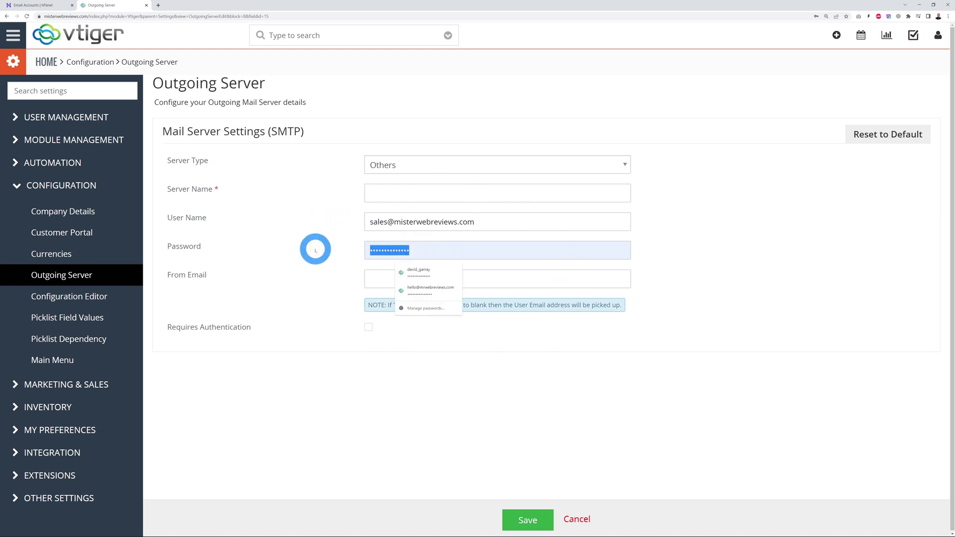
{"action": "key", "text": "ctrl+v"}
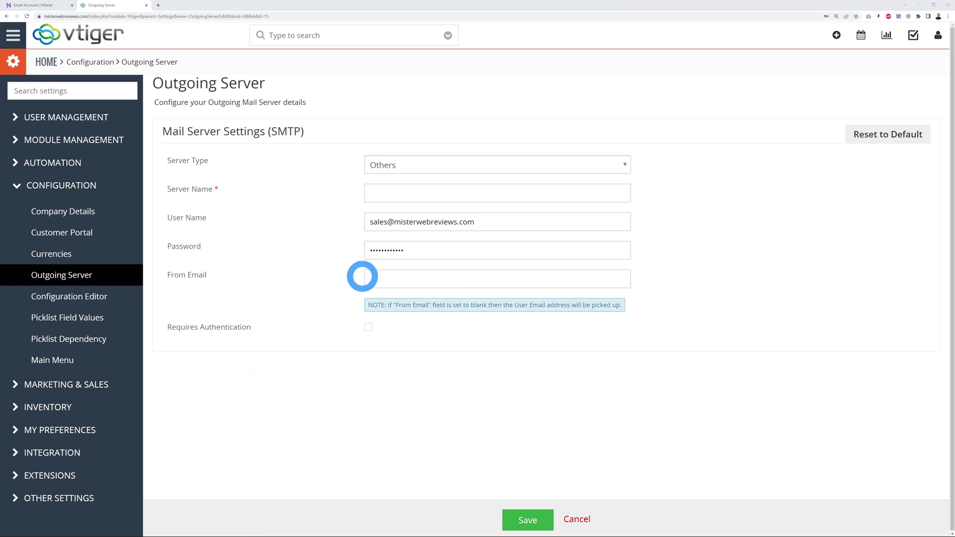
{"action": "left_click", "coordinate": [398, 193]}
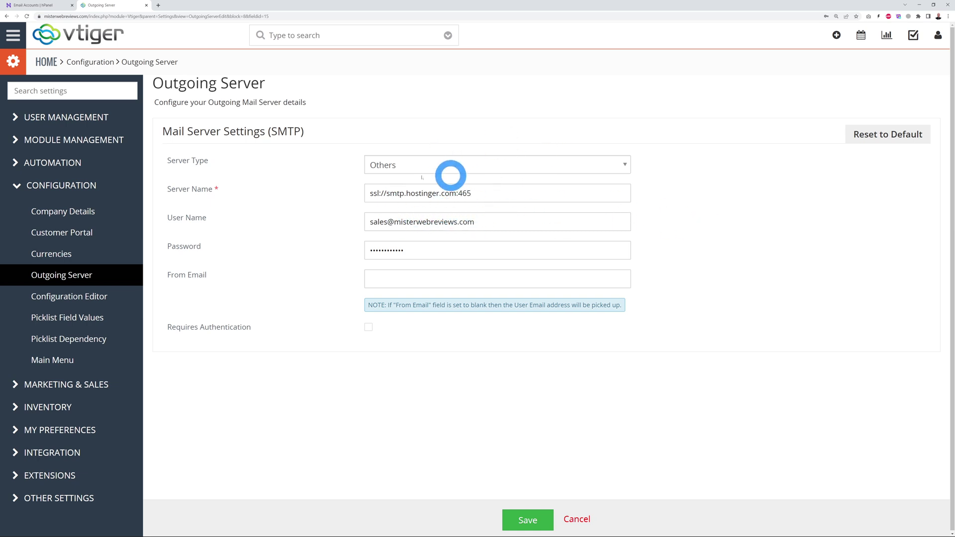
{"action": "left_click", "coordinate": [34, 5]}
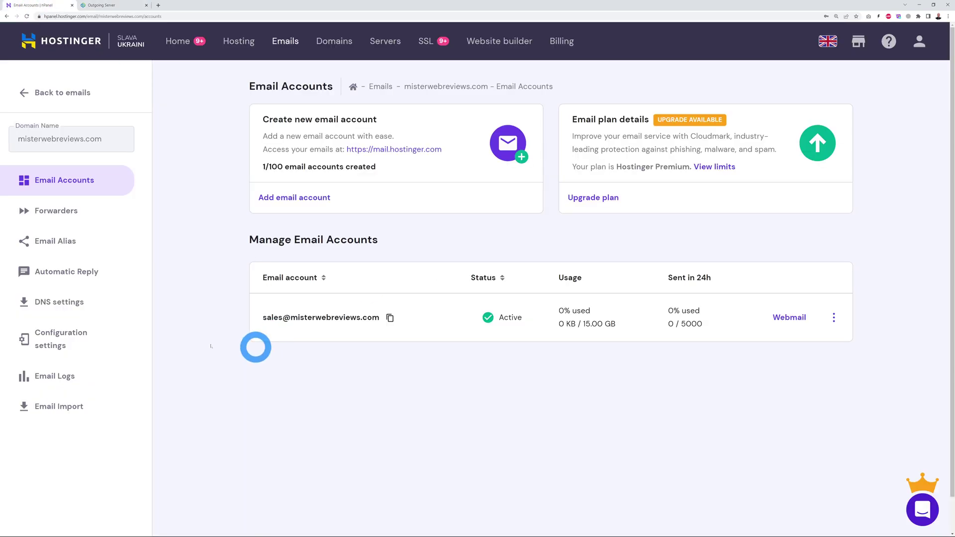
- Confirm in hPanel's email configuration settings that SMTP is smtp.hostinger.com on port 465 with SSL
{"action": "left_click", "coordinate": [64, 344]}
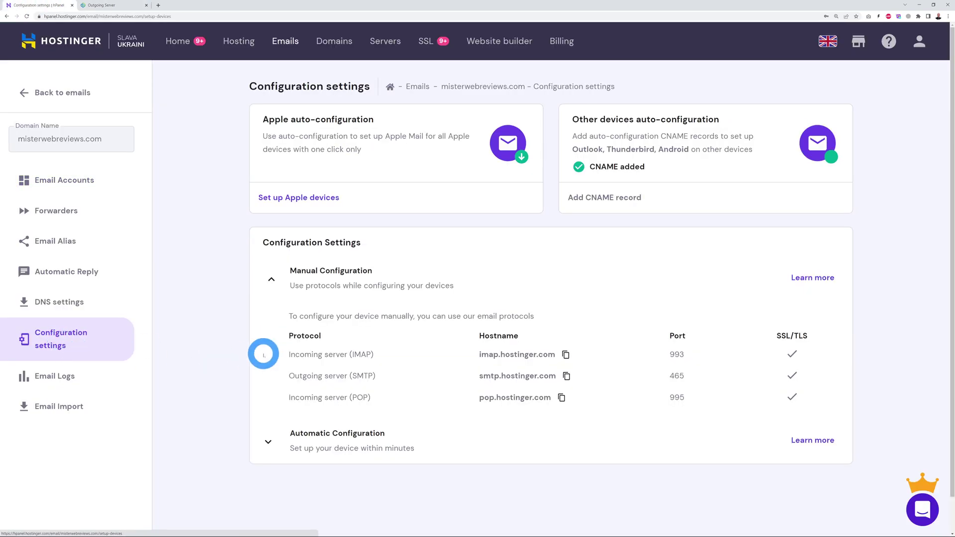
{"action": "scroll", "coordinate": [262, 354], "scroll_direction": "down", "scroll_amount": 1}
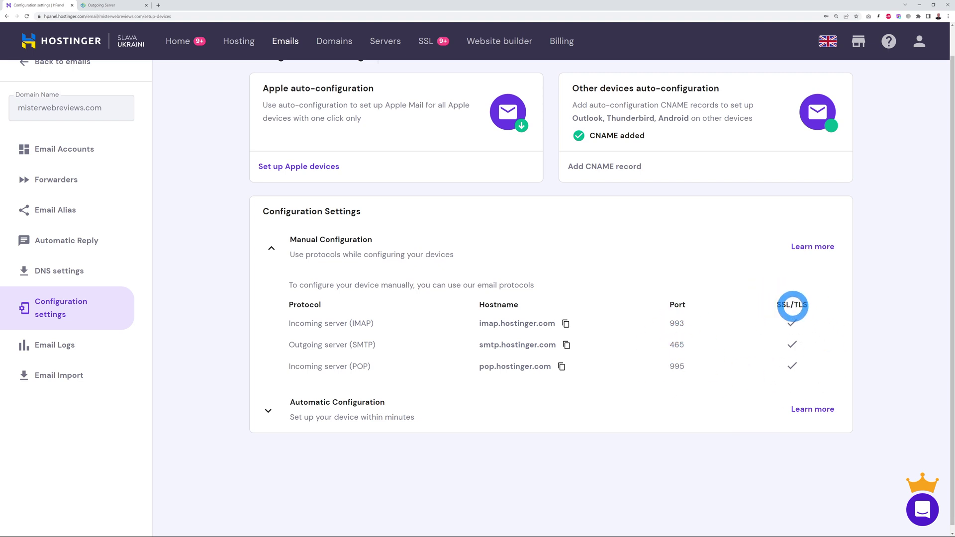
{"action": "left_click", "coordinate": [111, 6]}
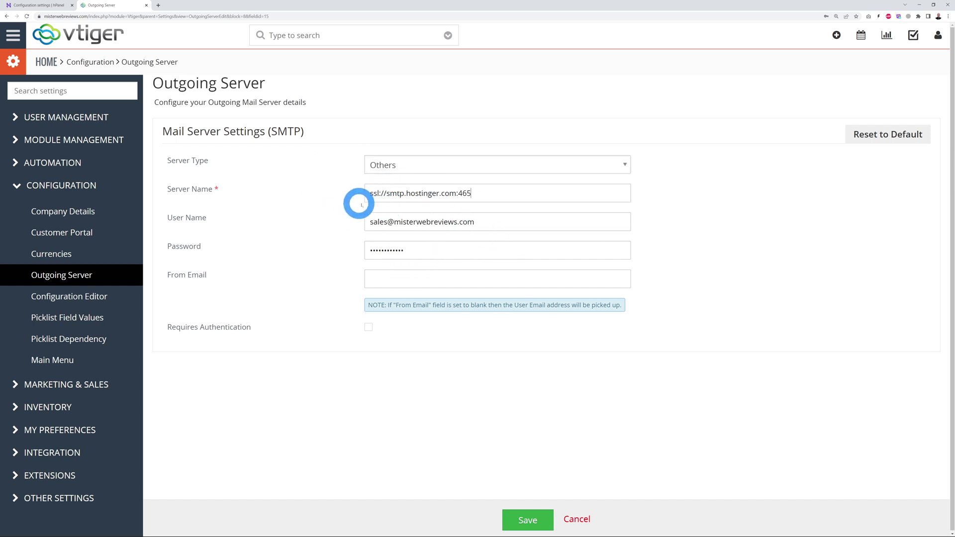
- Copy the sales address into From Email, enable Requires Authentication, and save the outgoing server
{"action": "left_click", "coordinate": [480, 195]}
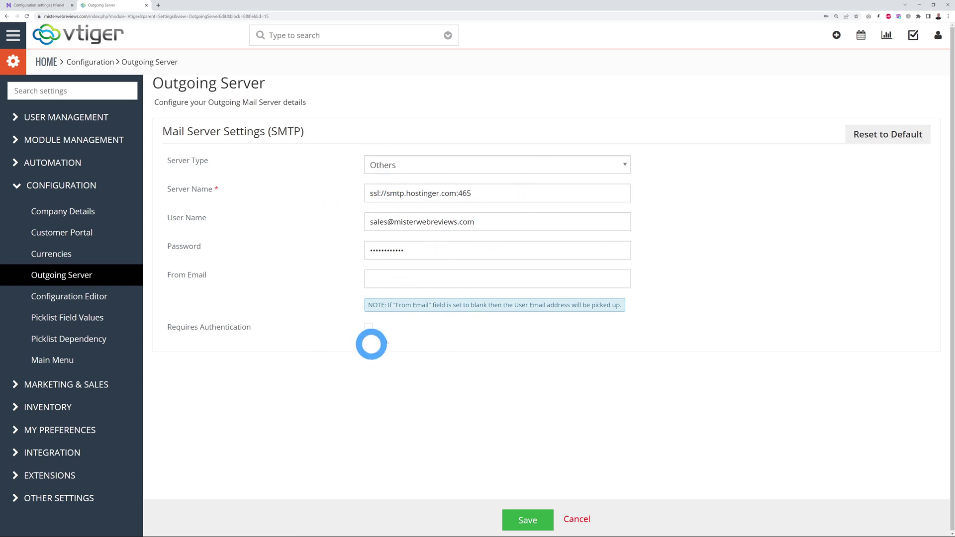
{"action": "left_click_drag", "start_coordinate": [478, 222], "coordinate": [315, 221]}
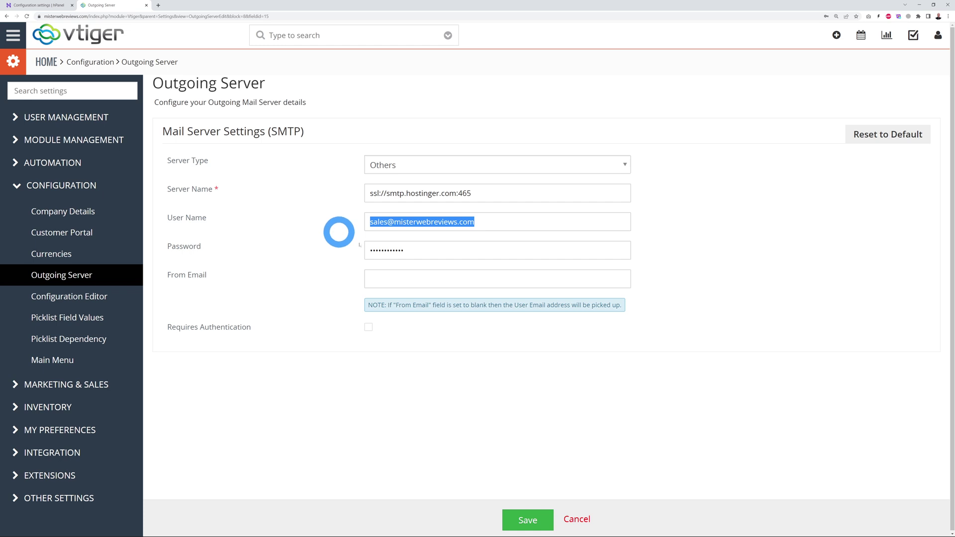
{"action": "left_click", "coordinate": [417, 279]}
{"action": "key", "text": "ctrl+v"}
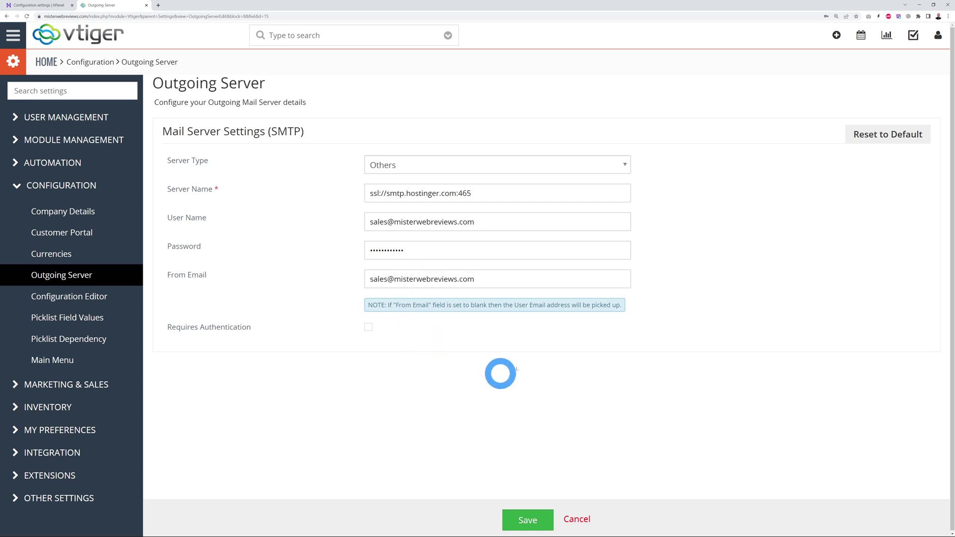
{"action": "left_click", "coordinate": [368, 328]}
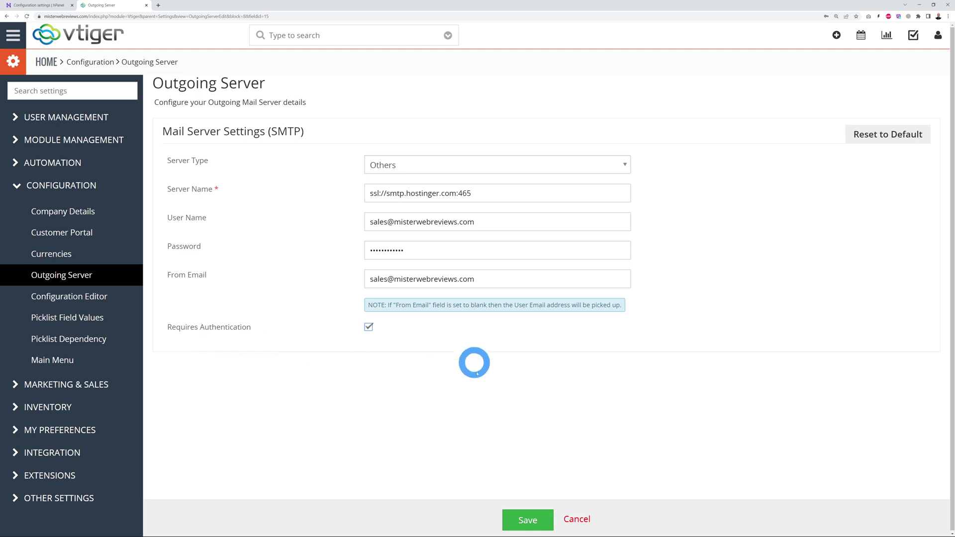
{"action": "left_click", "coordinate": [523, 518]}
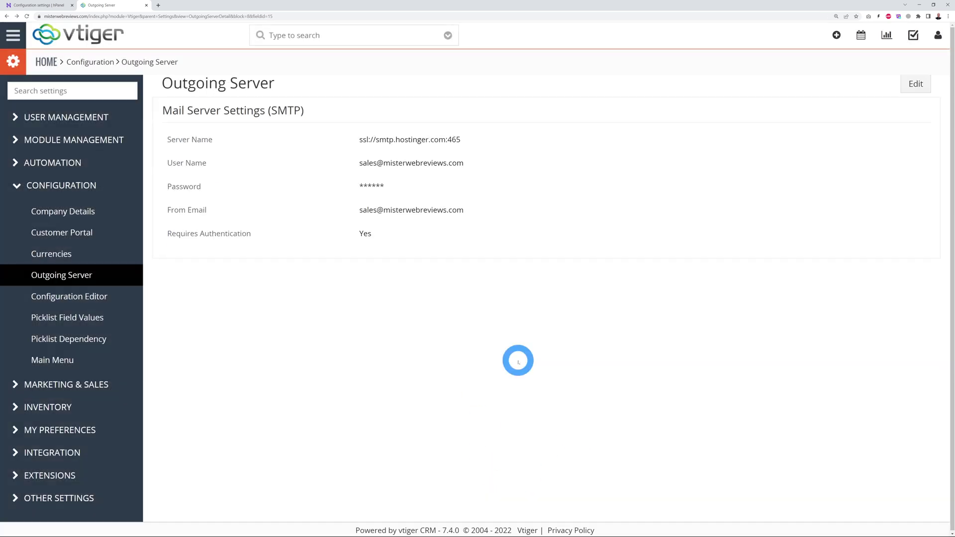